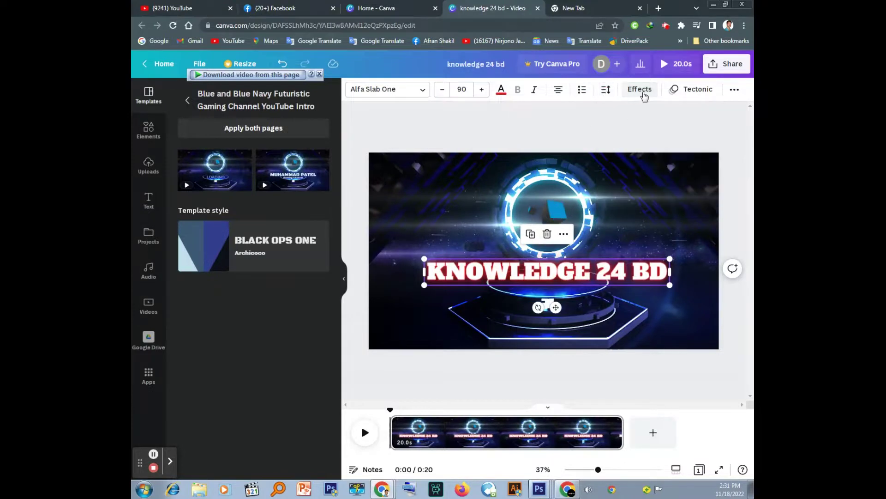
Try the Neon and Background text effects on the KNOWLEDGE 24 BD title, with background roundness 93 and spread 10
click(252, 209)
click(293, 163)
click(252, 279)
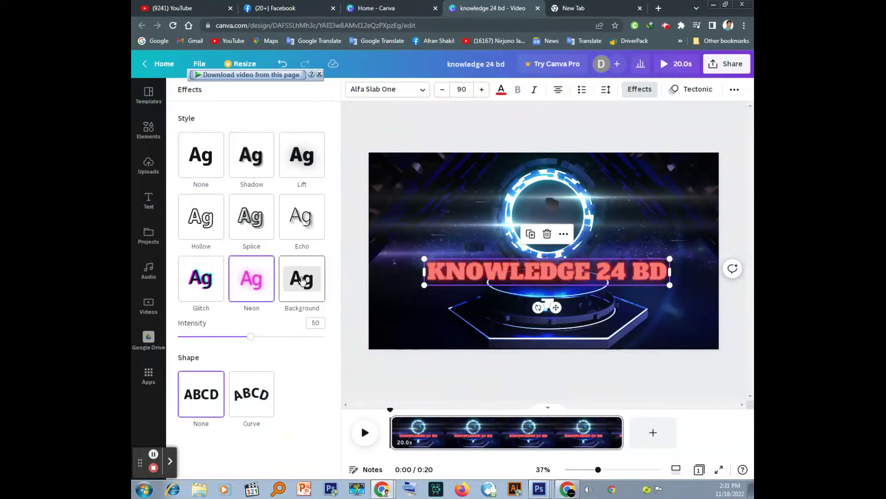
click(302, 279)
drag(251, 336, 316, 336)
drag(254, 364, 192, 364)
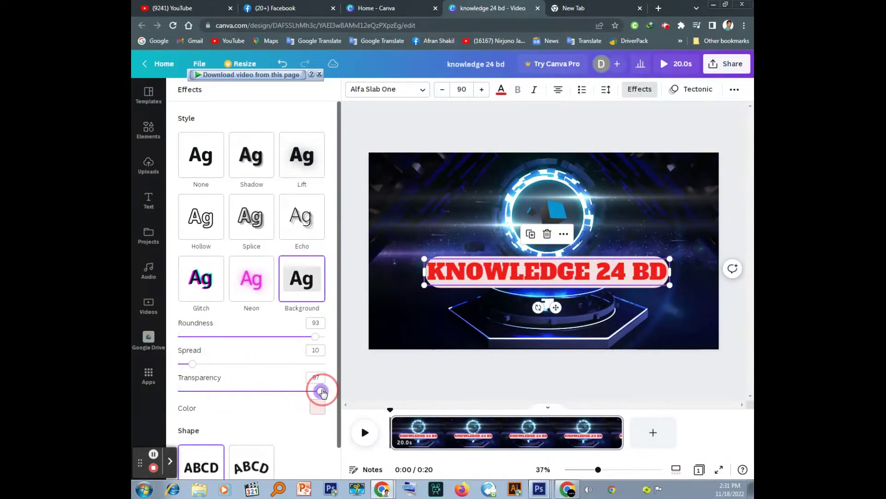
Remove the text effect from the KNOWLEDGE 24 BD title and colour the text turquoise
click(201, 155)
click(501, 89)
click(319, 263)
click(188, 263)
click(188, 316)
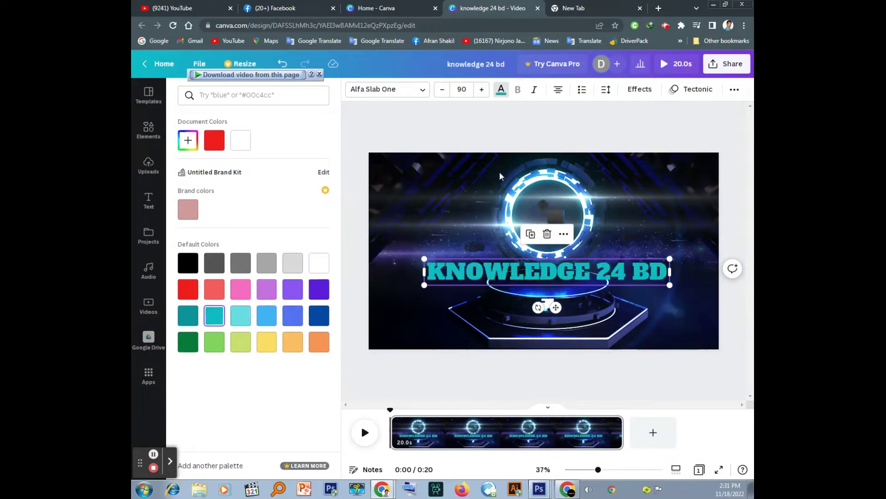
Apply the Skate text animation to the KNOWLEDGE 24 BD title
click(640, 89)
click(691, 89)
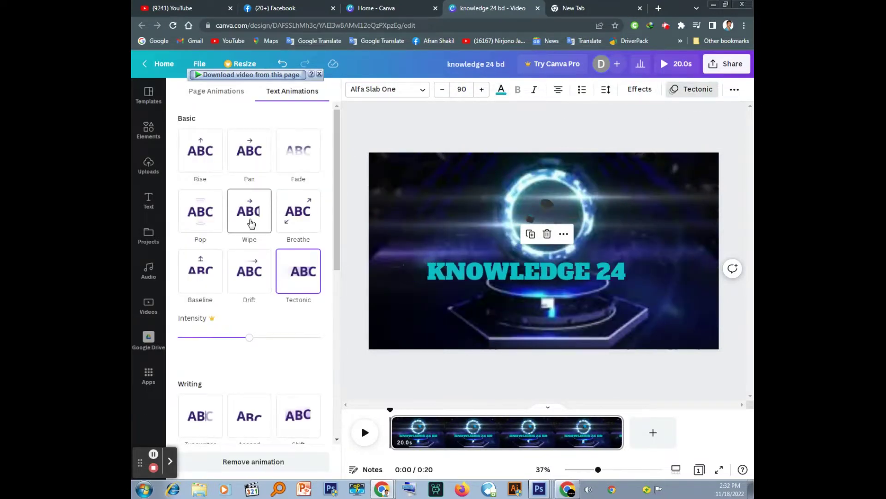
scroll(197, 412, down, 5)
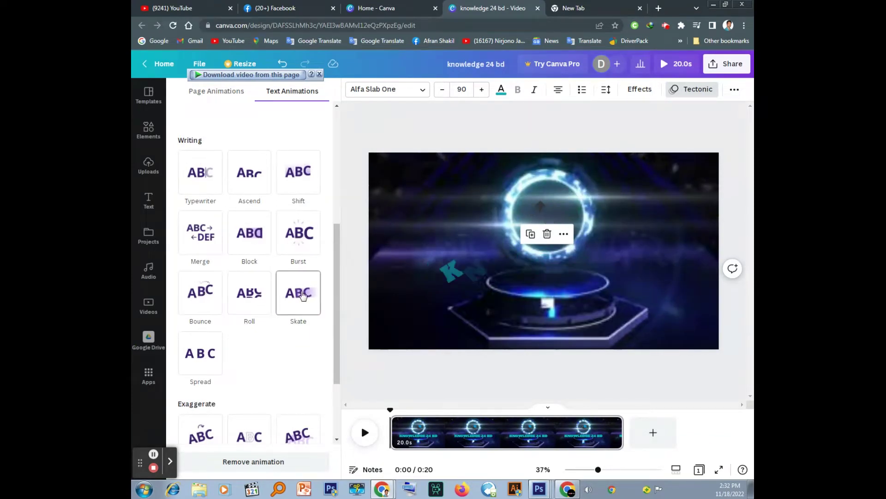
scroll(200, 340, down, 2)
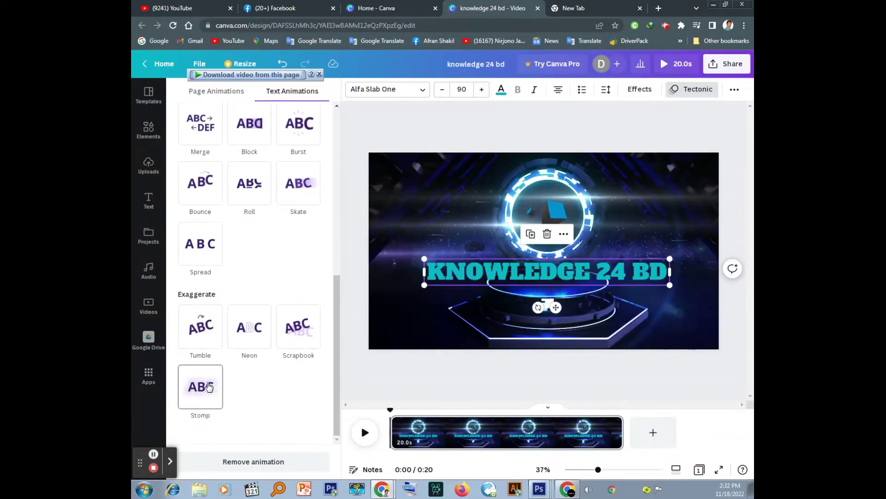
click(298, 183)
click(724, 94)
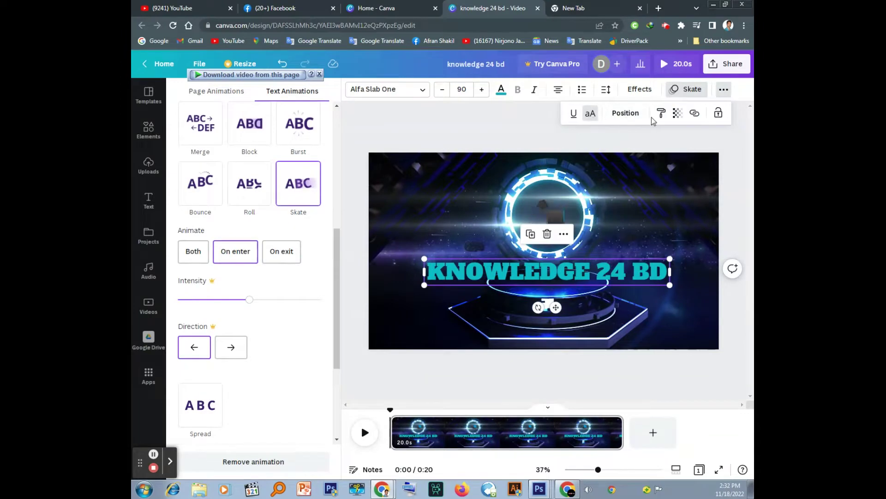
Try a solid light blue colour as the video page's background and undo the colour change
click(402, 198)
click(353, 89)
click(241, 289)
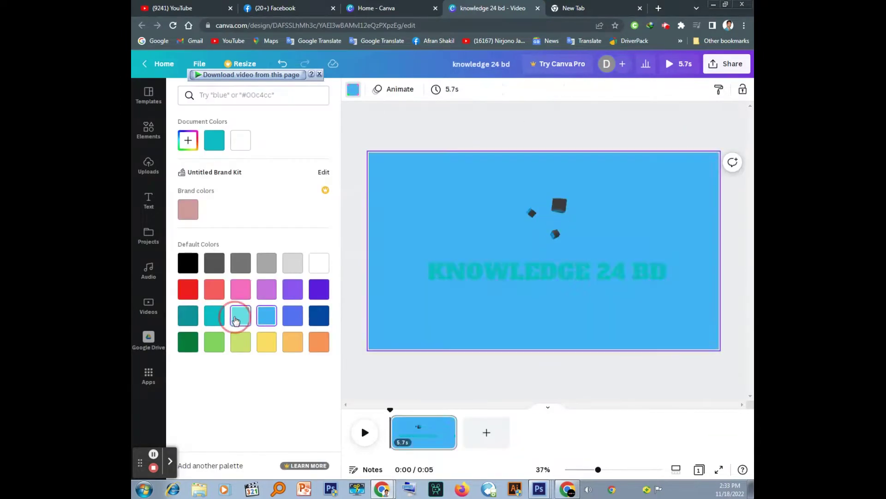
key(ctrl+z)
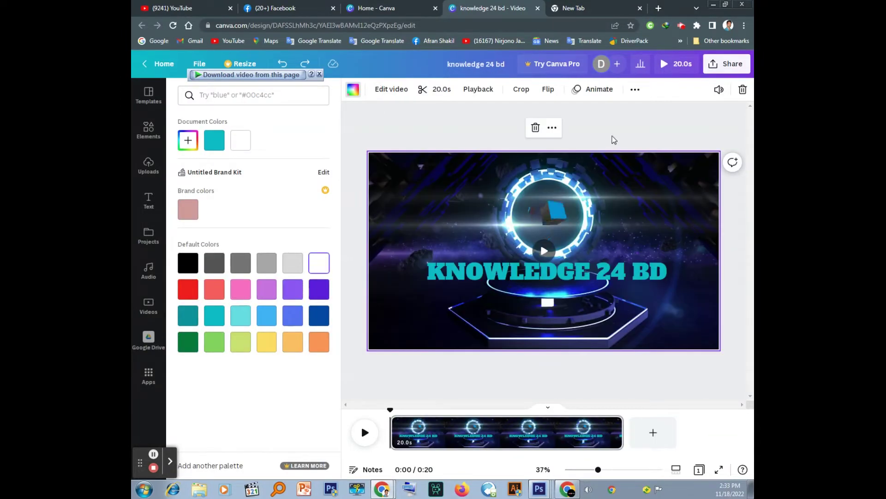
Download the knowledge 24 bd design as an MP4 Video
click(725, 67)
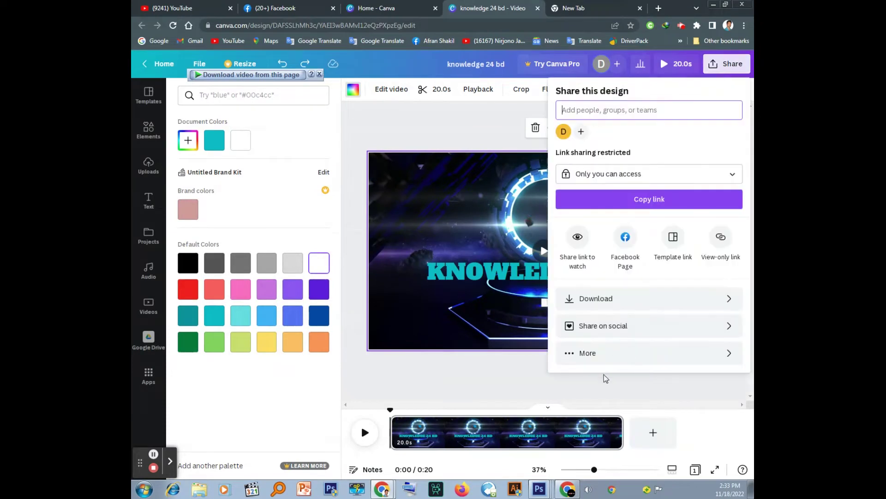
click(575, 299)
click(733, 135)
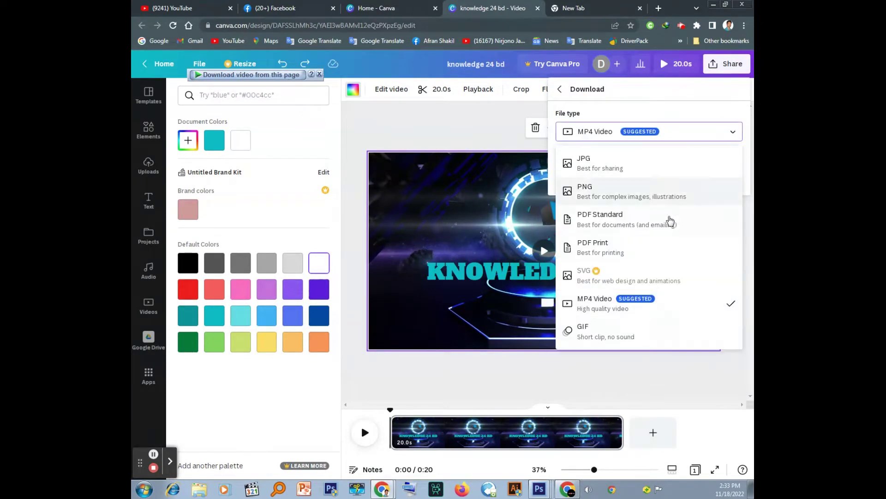
click(618, 136)
click(653, 182)
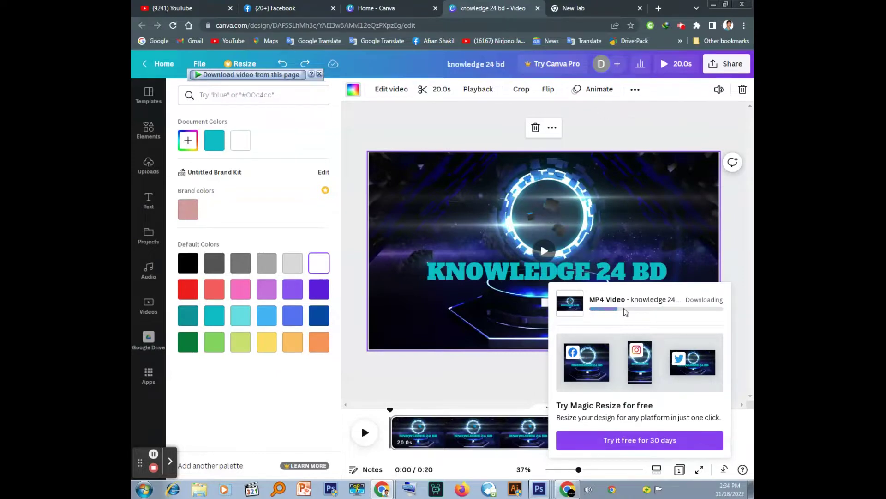
key(Escape)
Return to the home page and create a blank YouTube Banner design
click(158, 64)
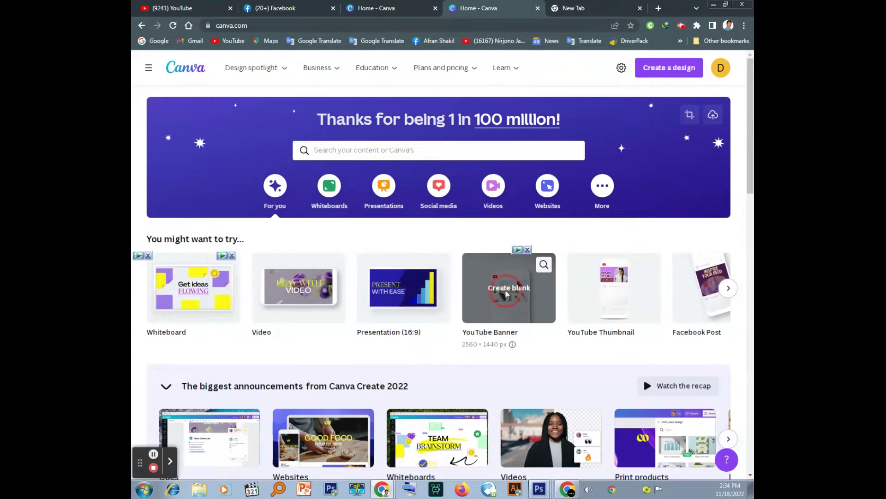
click(509, 282)
scroll(221, 250, down, 5)
scroll(221, 249, up, 5)
Add the illustration of a person carrying a box of plants from the Elements graphics to the banner
click(148, 130)
scroll(227, 270, down, 5)
scroll(195, 221, down, 15)
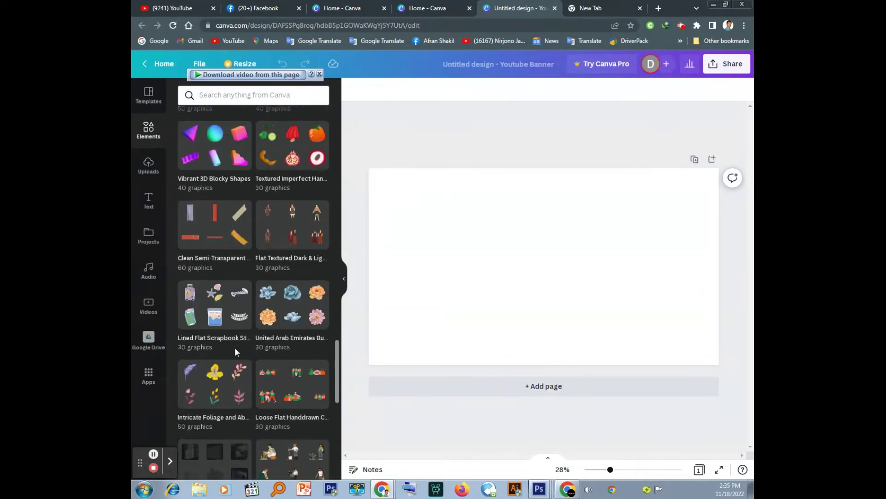
click(292, 208)
click(257, 189)
Preview element animations such as Pop on the plant-carrying figure and open its orange colour for editing
click(582, 89)
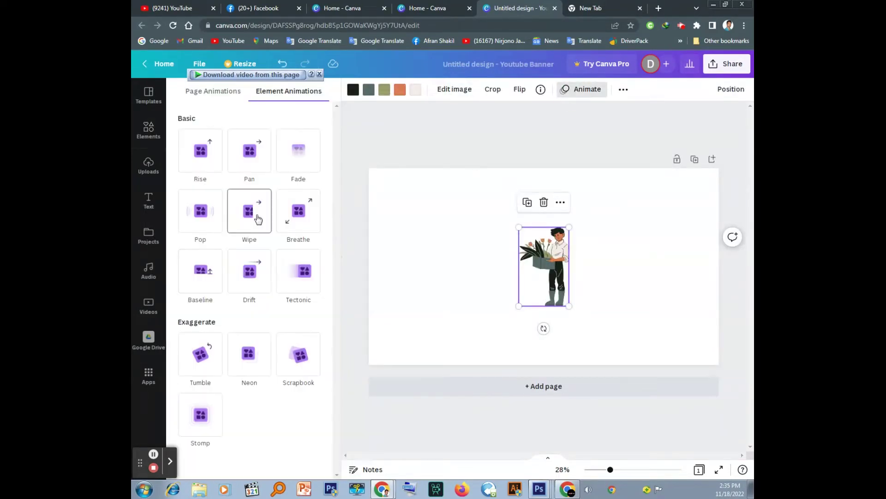
click(202, 217)
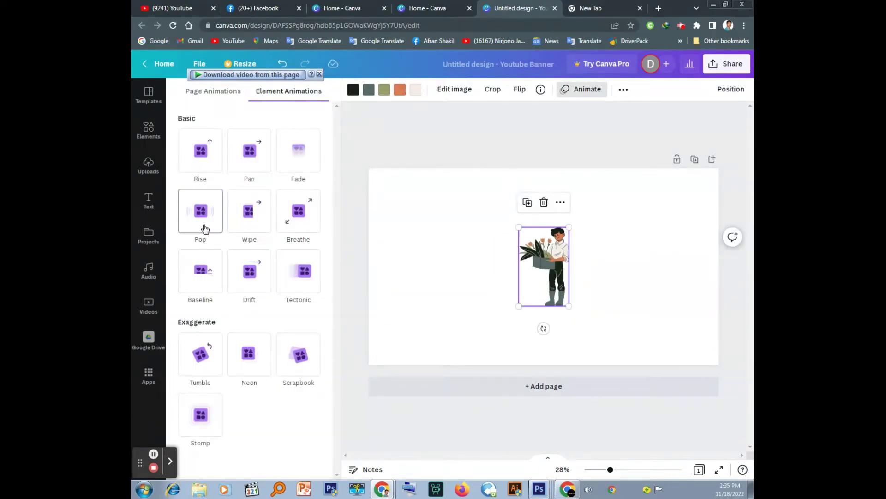
click(400, 89)
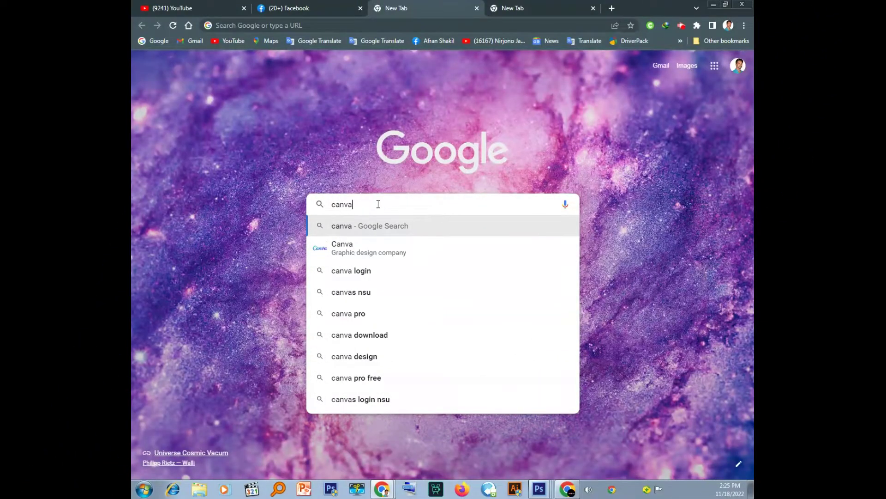
Search Google for canva and open the Canva website from the results
key(Return)
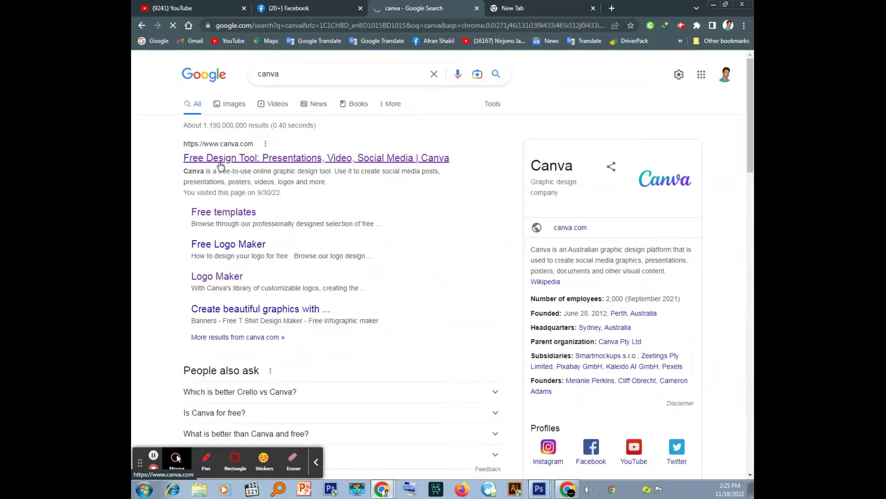
click(413, 159)
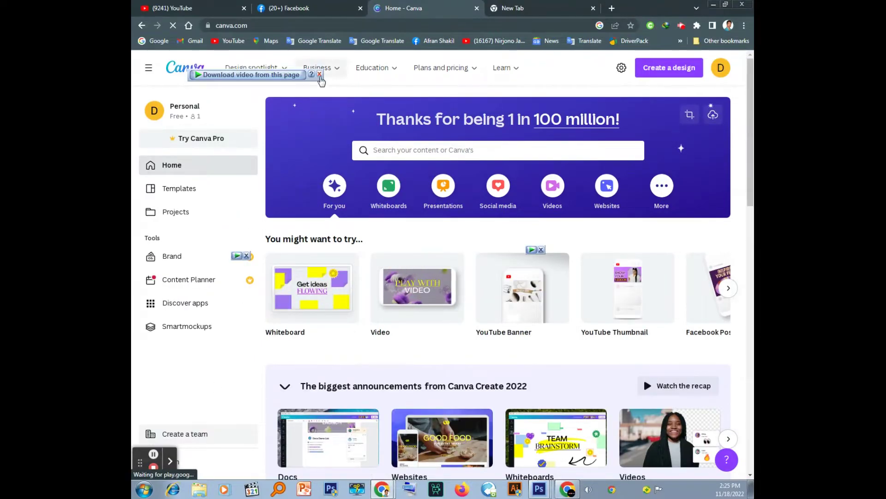
mouse_move(320, 72)
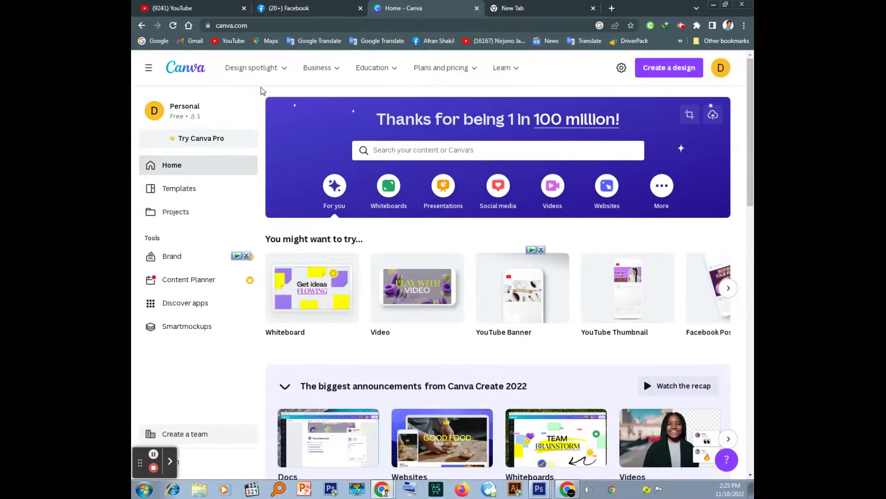
Look over the home page's design sections and collapse its navigation sidebar
scroll(637, 370, down, 1)
scroll(637, 359, down, 3)
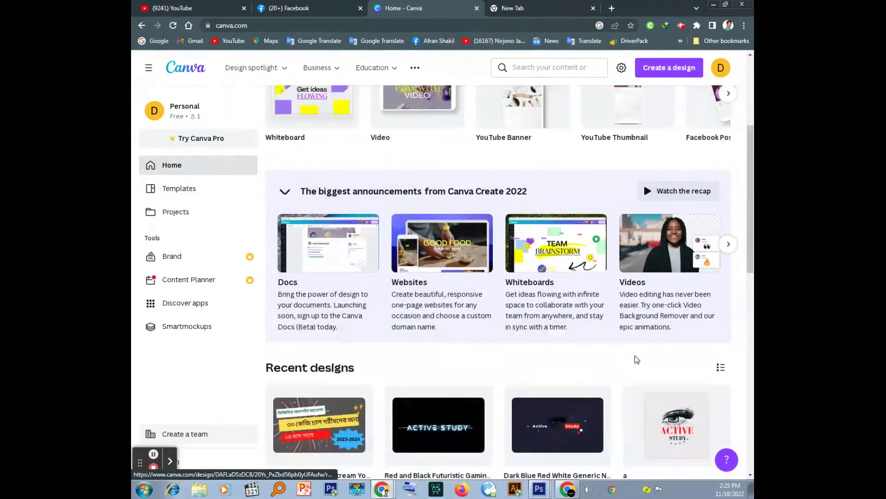
scroll(637, 359, up, 5)
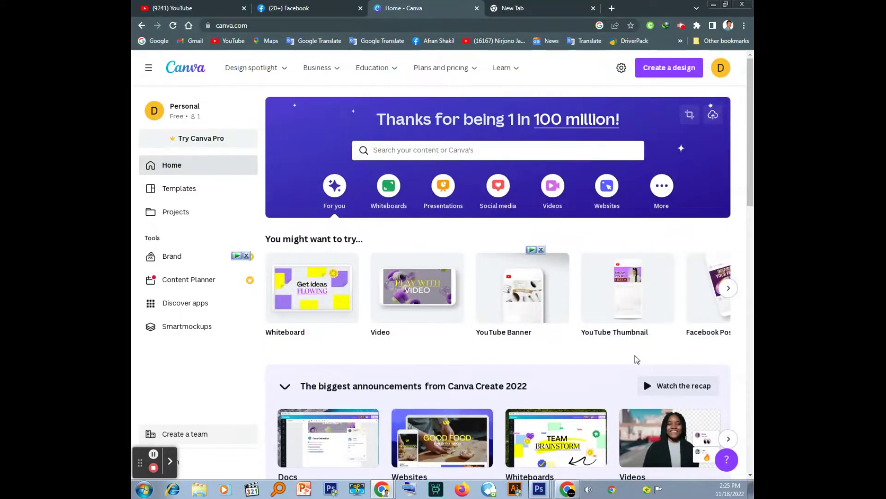
scroll(637, 359, down, 4)
scroll(635, 360, up, 5)
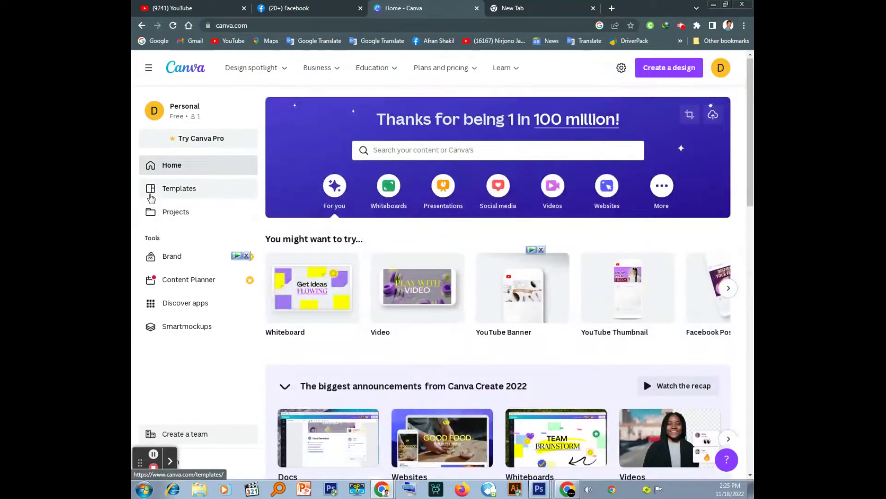
click(149, 68)
click(149, 68)
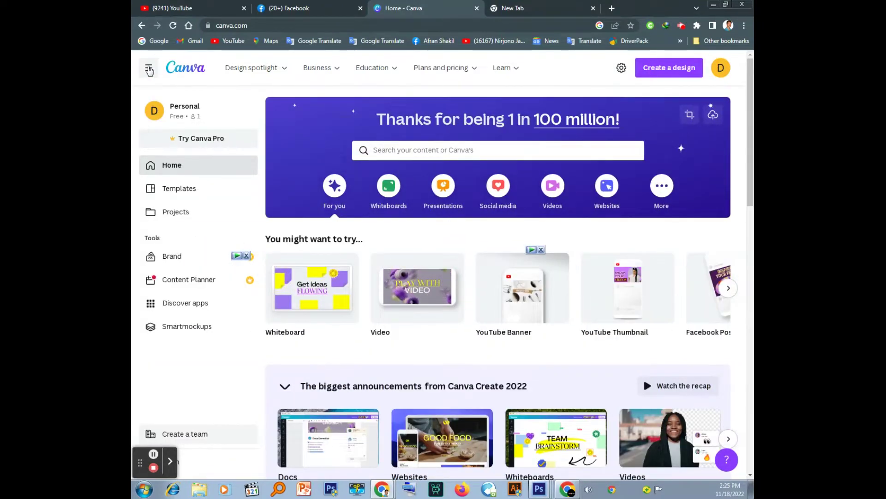
click(148, 68)
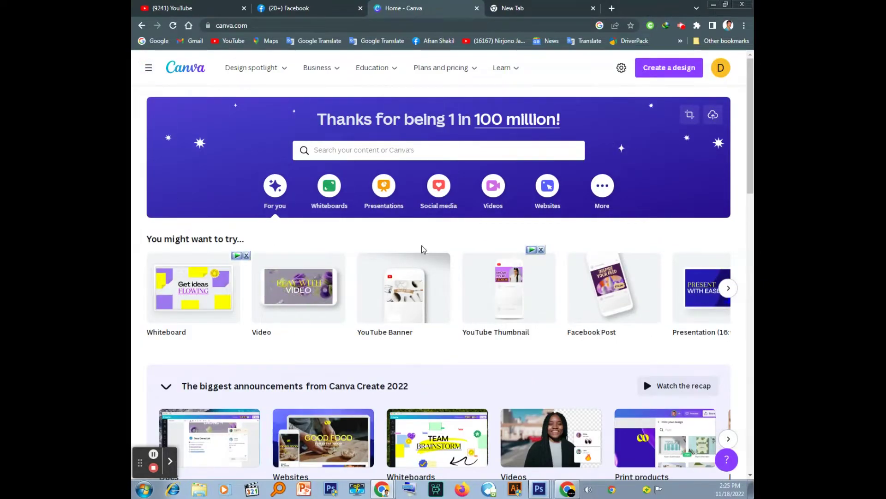
Clear the youtube search from the design type list and create a blank 1920 × 1080 px Video design
mouse_move(242, 77)
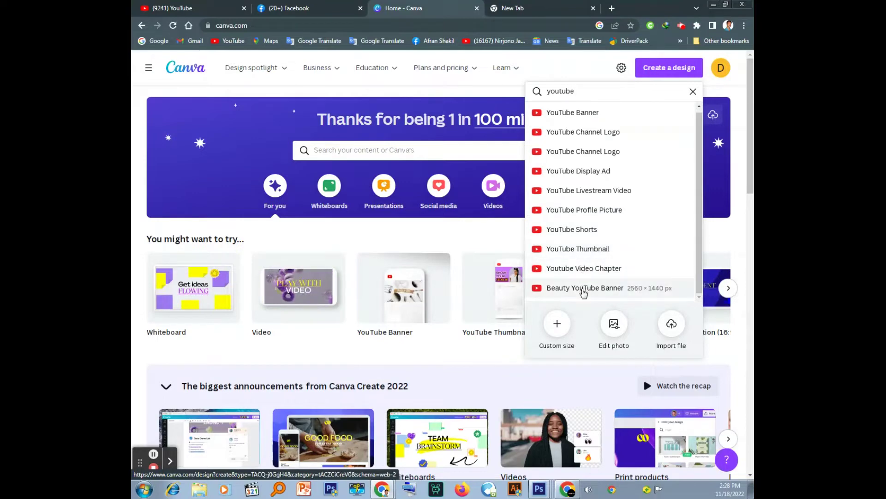
click(692, 91)
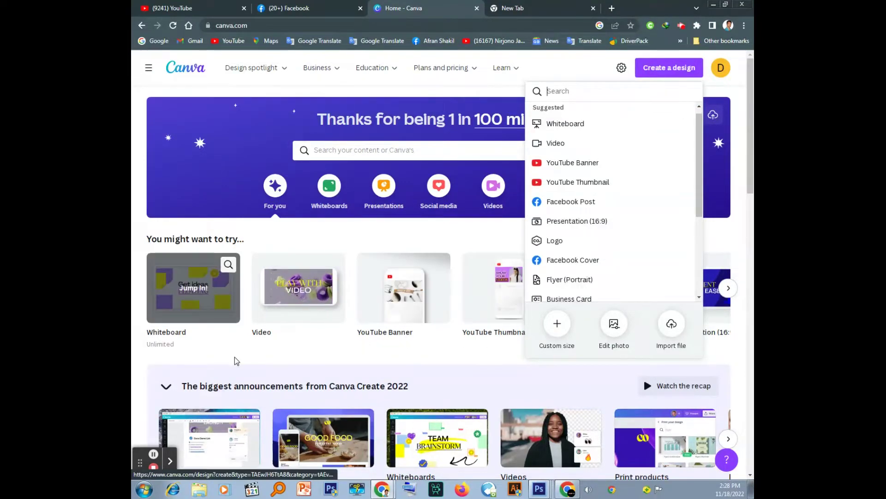
click(574, 58)
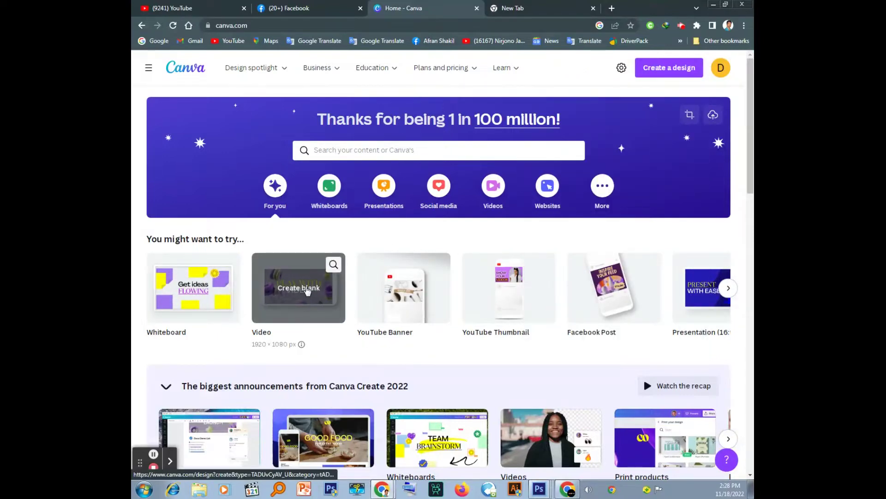
click(306, 289)
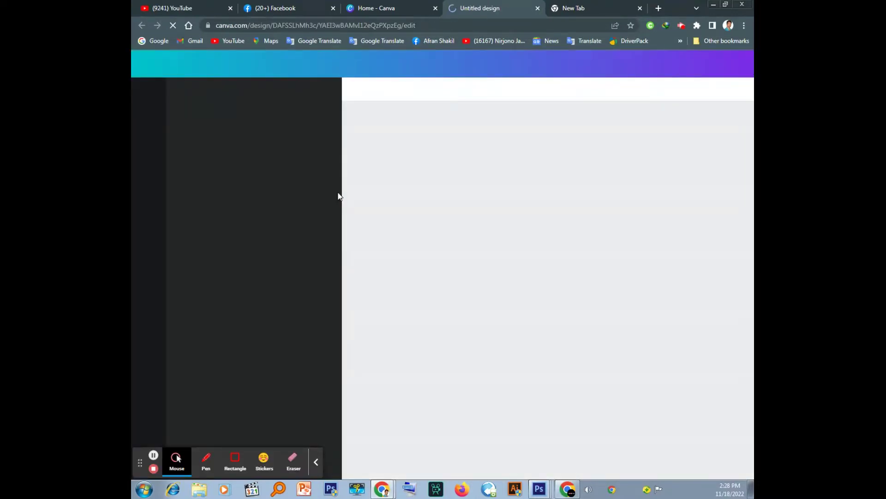
click(316, 462)
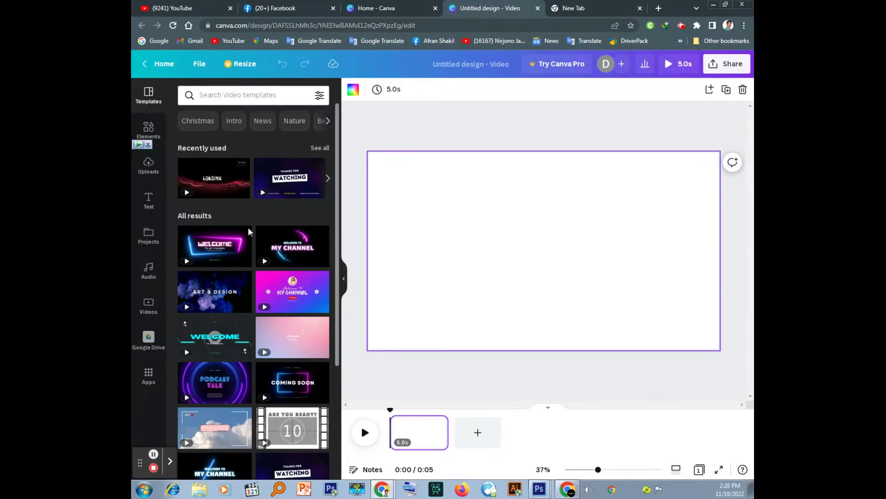
Browse the video templates and open the Blue and Blue Navy Futuristic Gaming Channel YouTube Intro template
scroll(262, 316, down, 3)
scroll(262, 316, down, 4)
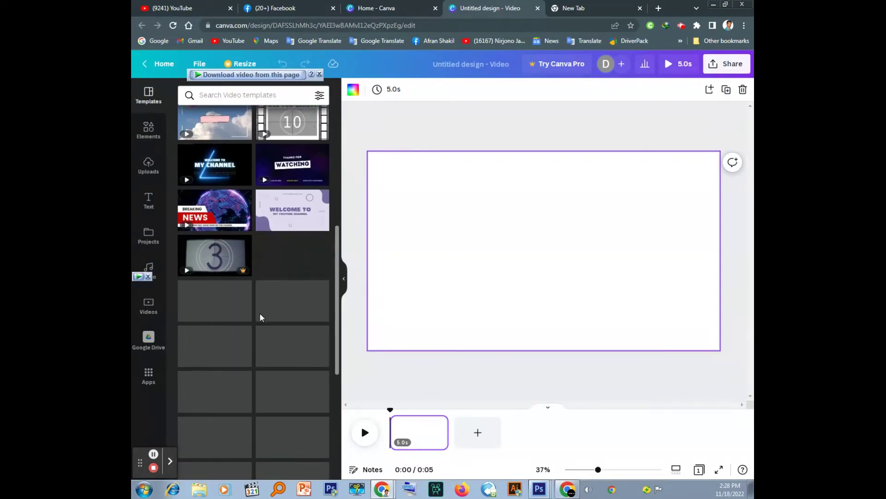
scroll(259, 312, down, 8)
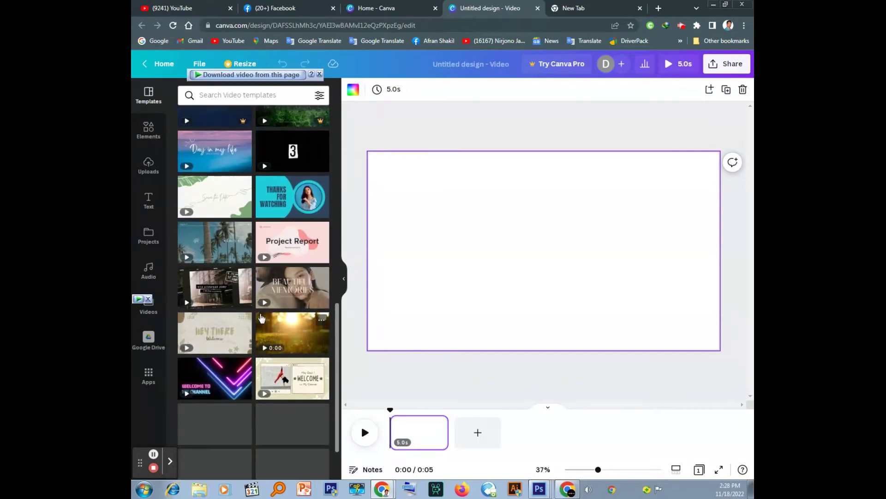
scroll(260, 313, down, 6)
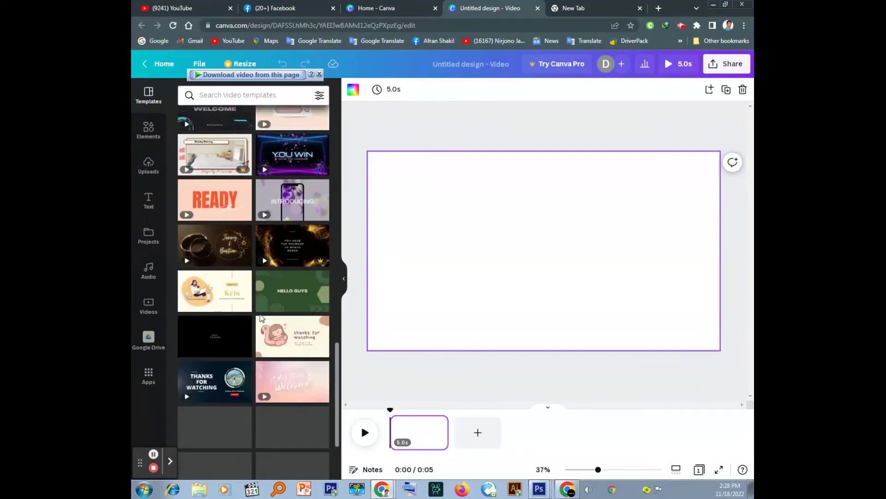
scroll(261, 320, down, 3)
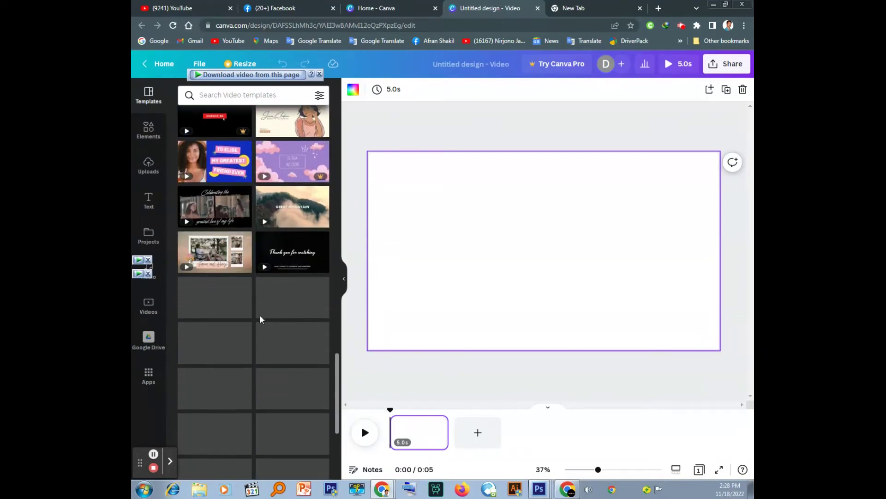
scroll(262, 327, down, 3)
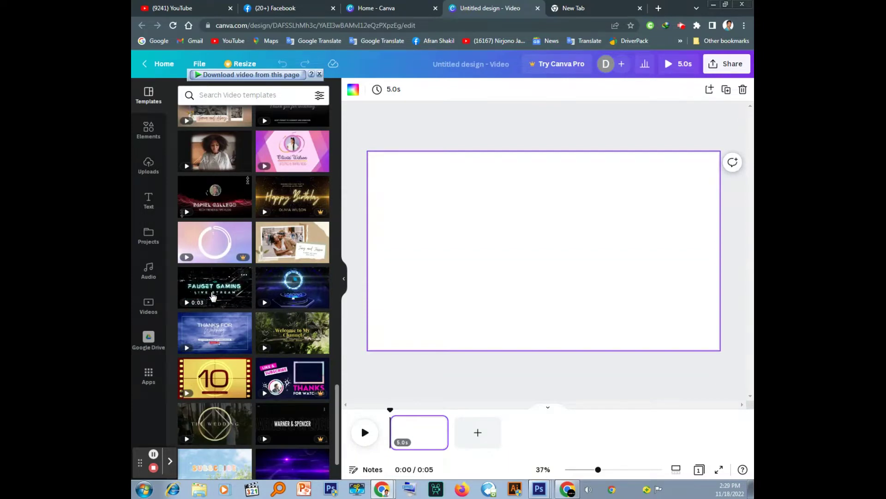
scroll(212, 296, down, 2)
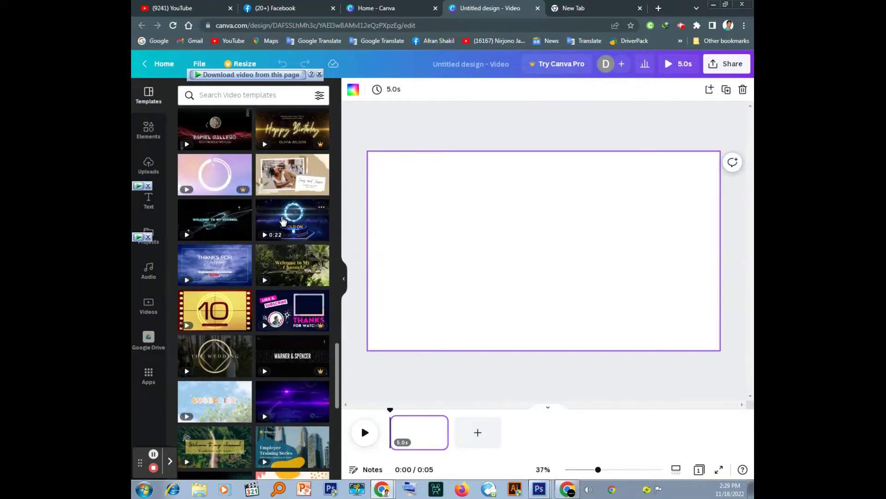
click(282, 220)
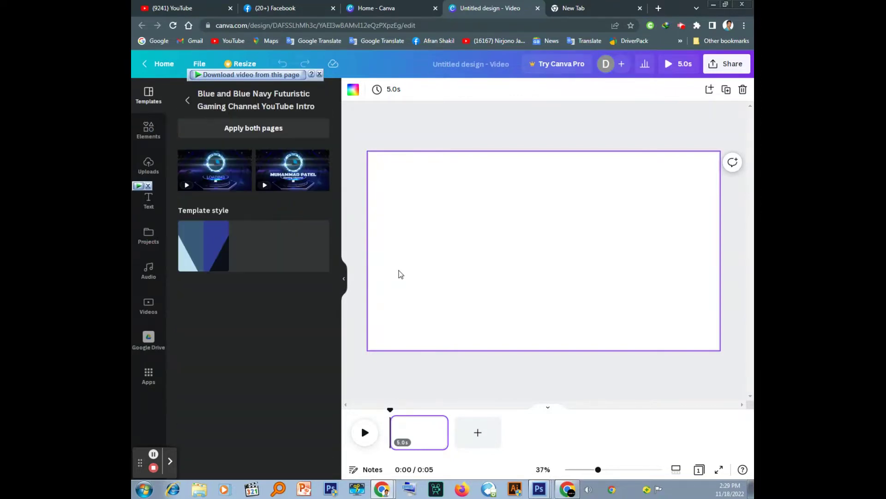
Try the template's loading page and its name title page on the canvas, returning to the loading page
click(211, 178)
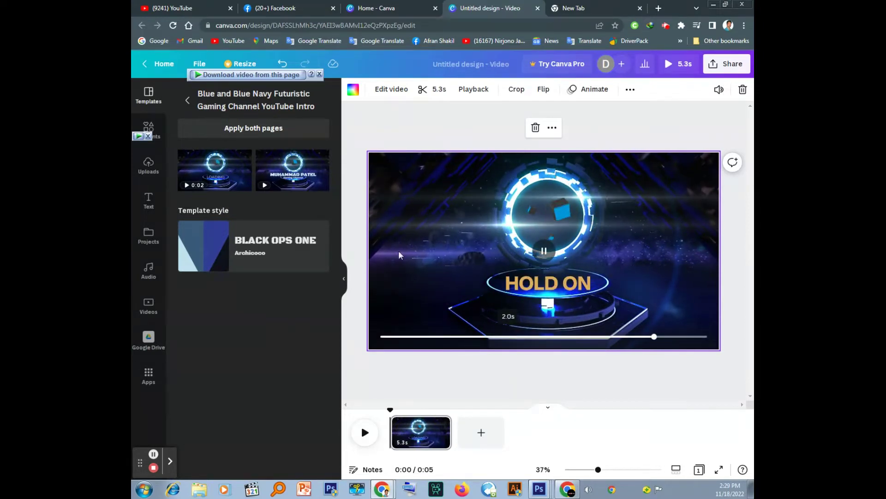
click(287, 172)
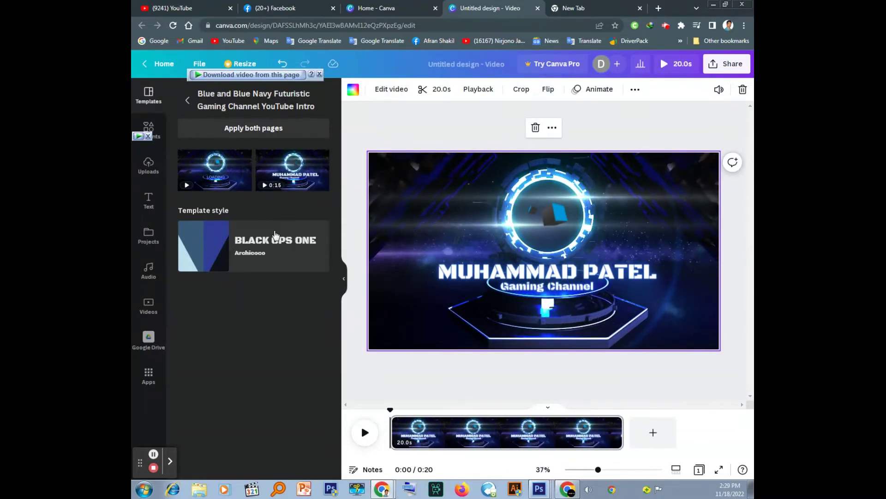
click(215, 171)
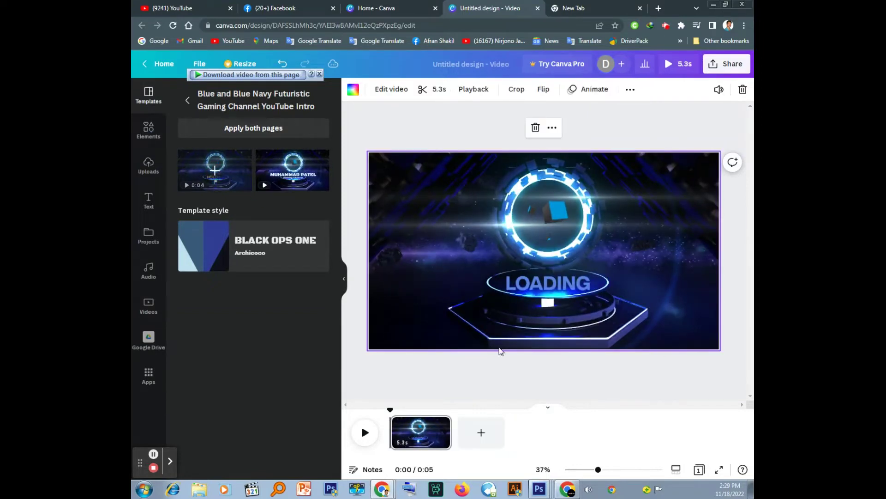
Try to edit the animated LOADING graphic, delete it, undo the deletion, and check its available options
click(528, 286)
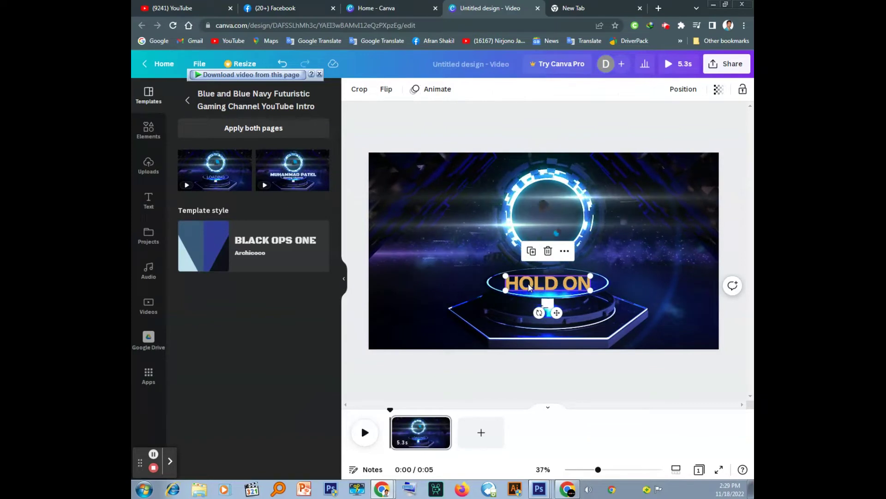
click(546, 282)
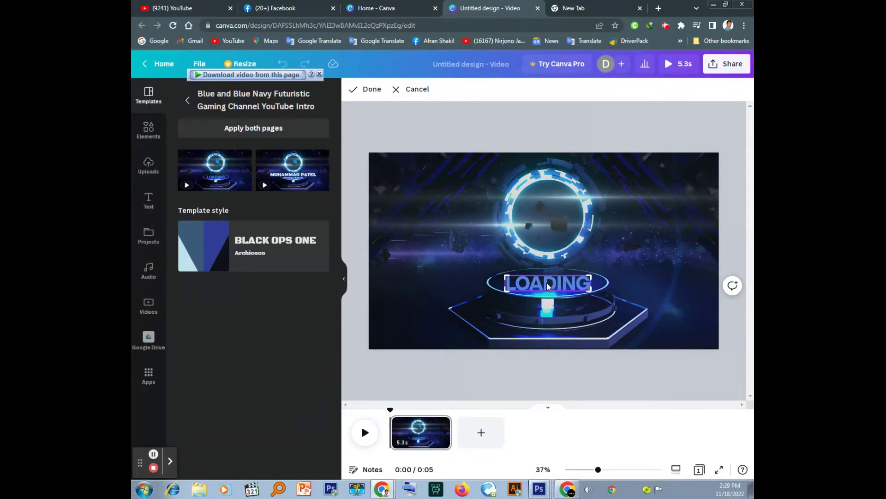
key(Delete)
key(ctrl+z)
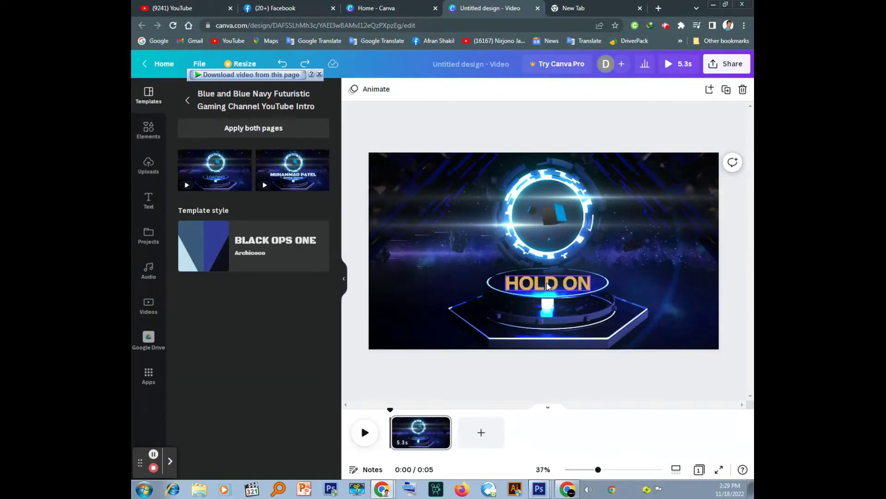
click(547, 282)
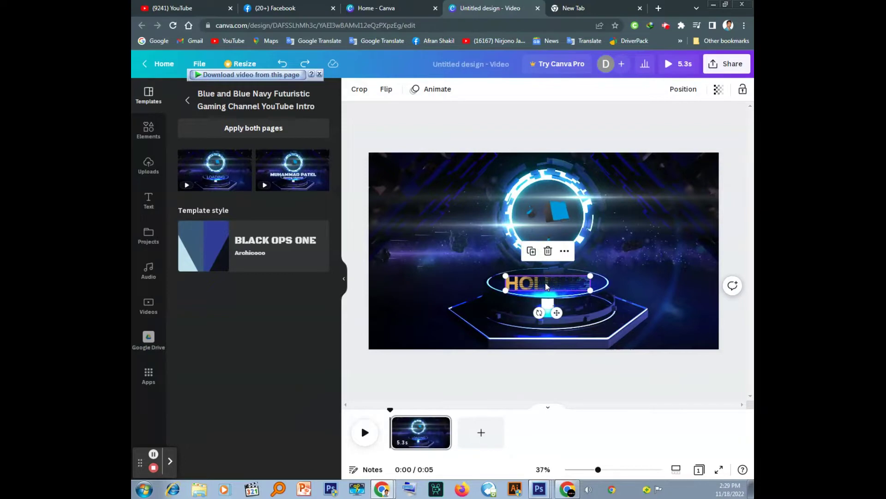
right_click(545, 286)
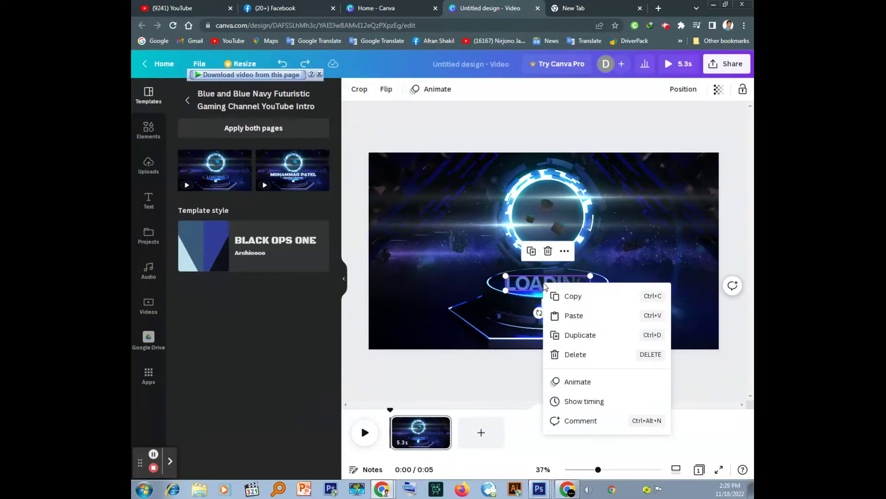
click(570, 254)
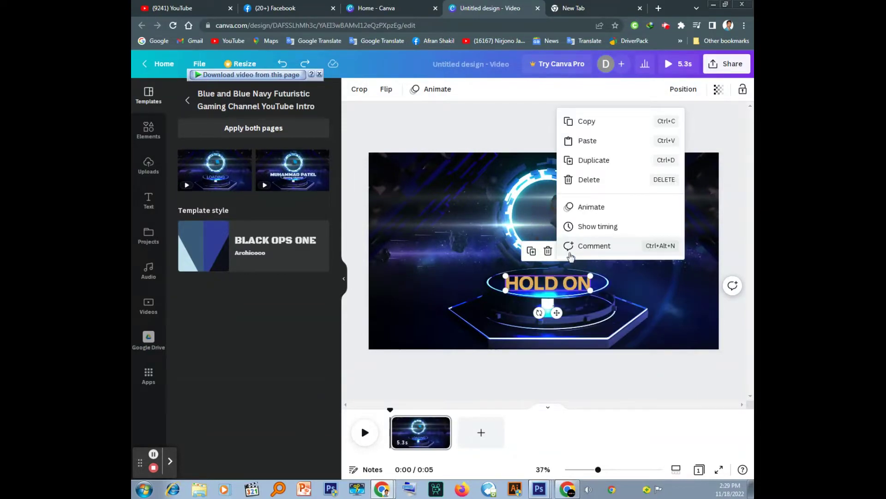
click(470, 248)
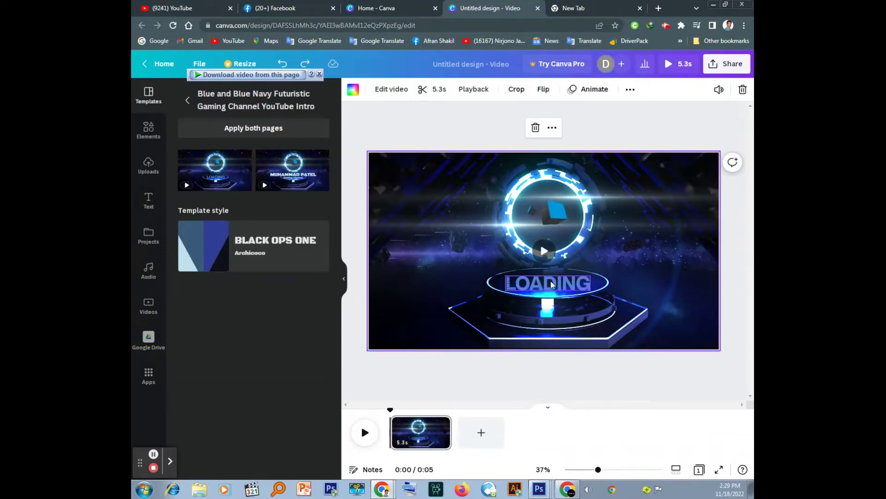
Apply the template's second page and replace its large name title with KNOWLEDGE 24 BD
click(295, 174)
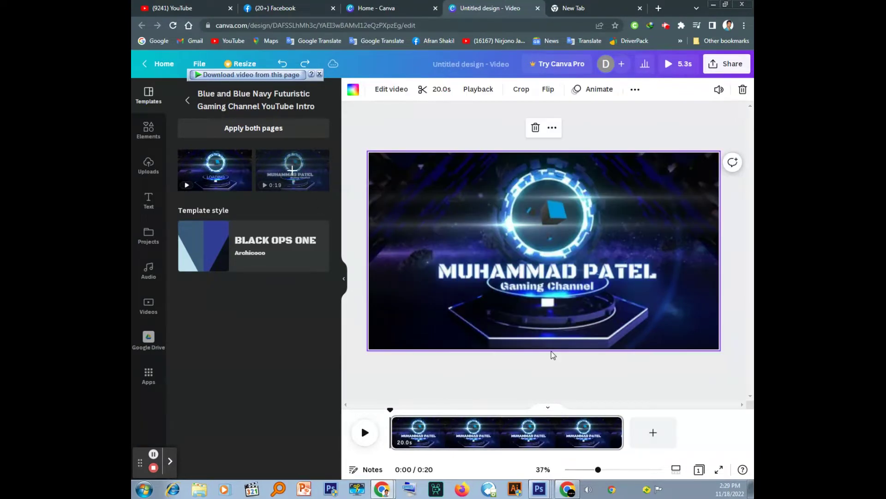
click(561, 273)
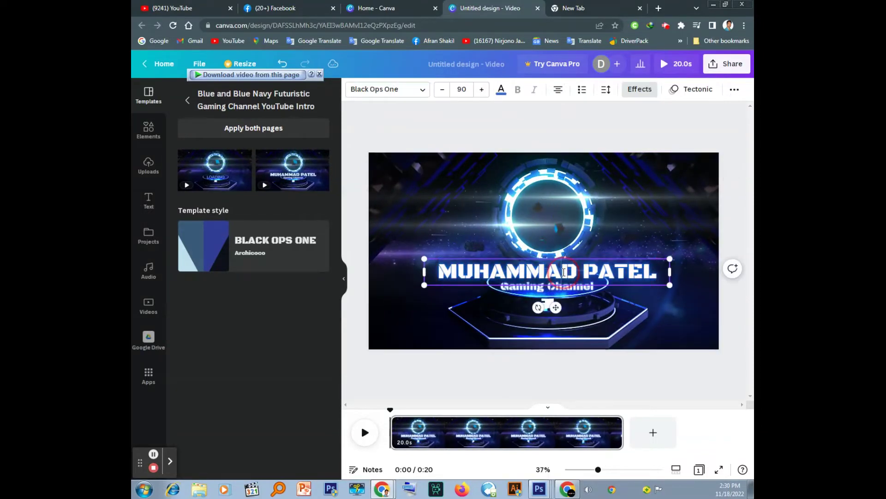
double_click(563, 272)
triple_click(564, 272)
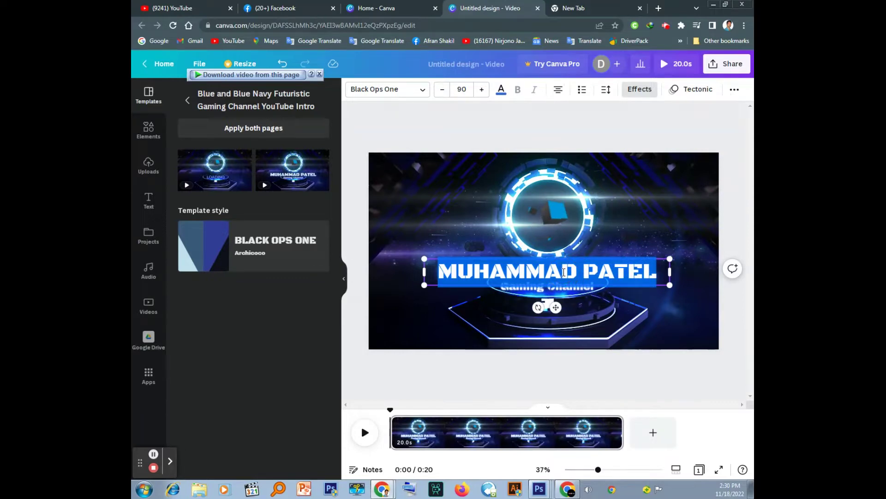
text(KN)
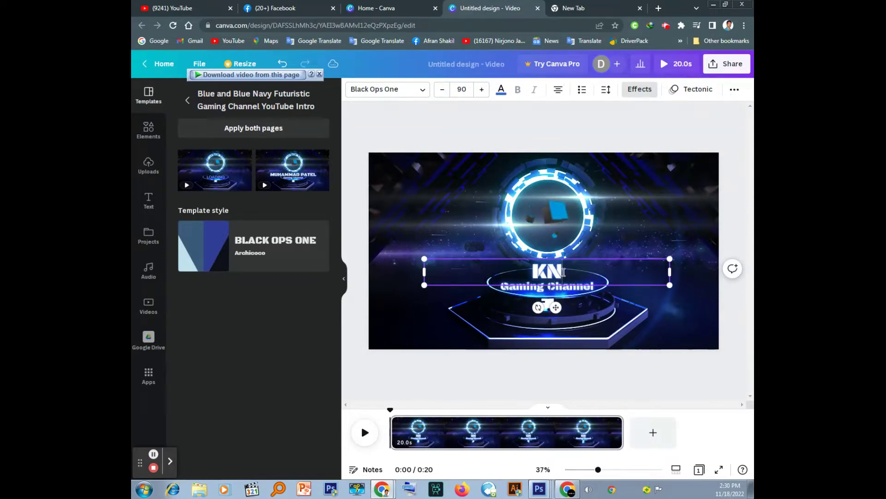
text(OWLEDG)
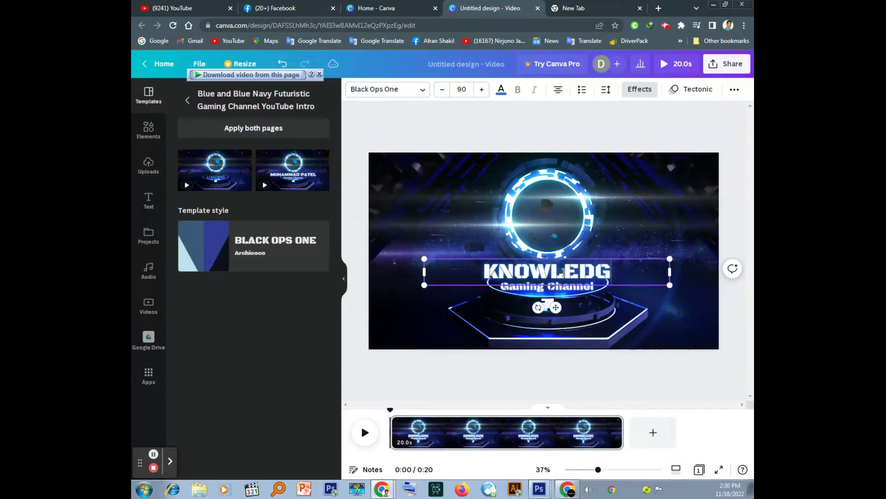
text(E)
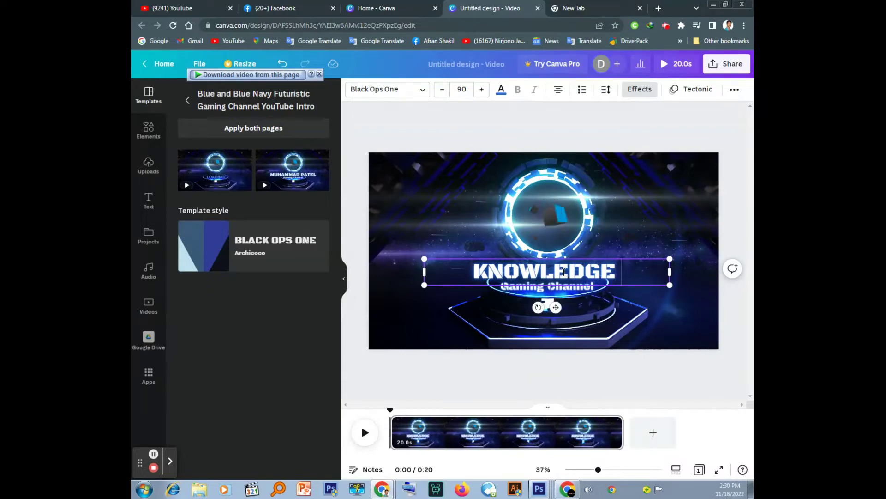
text( 24 BD)
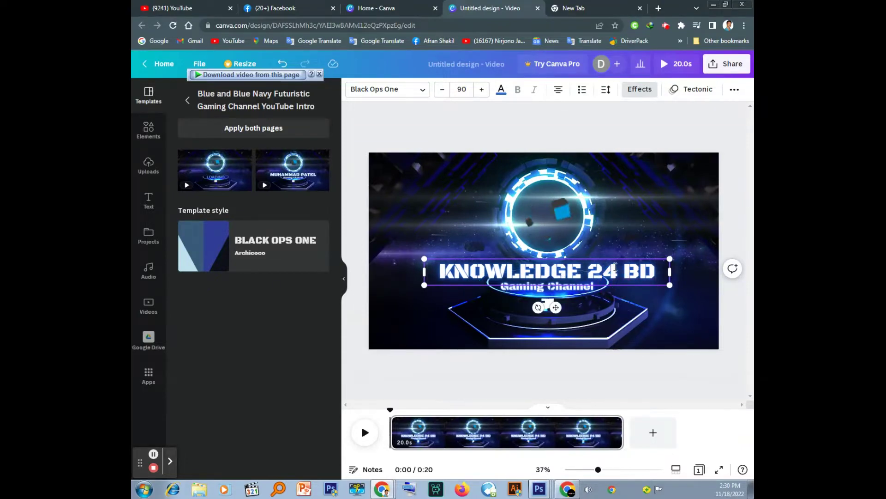
key(Escape)
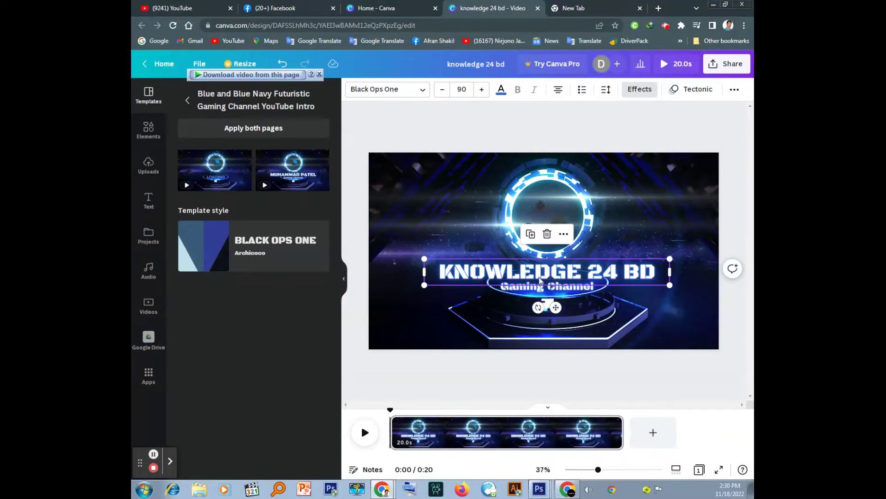
Delete the Gaming Channel subtitle beneath the main title
click(537, 300)
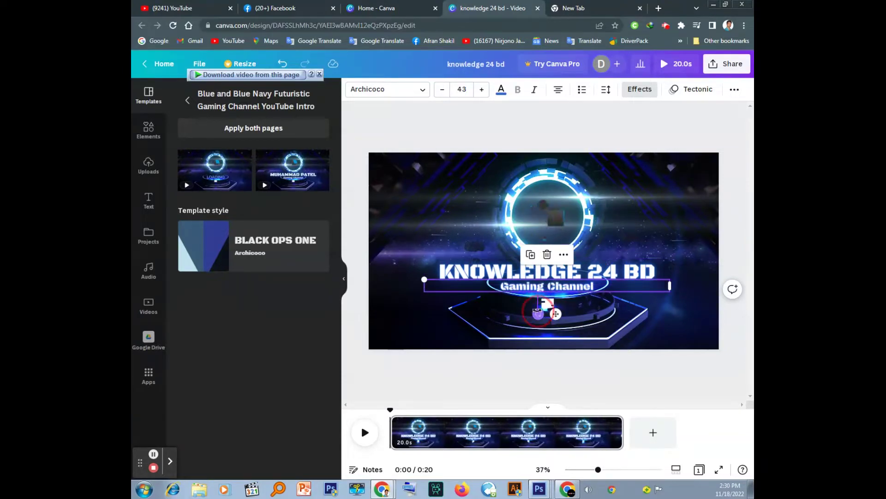
click(538, 297)
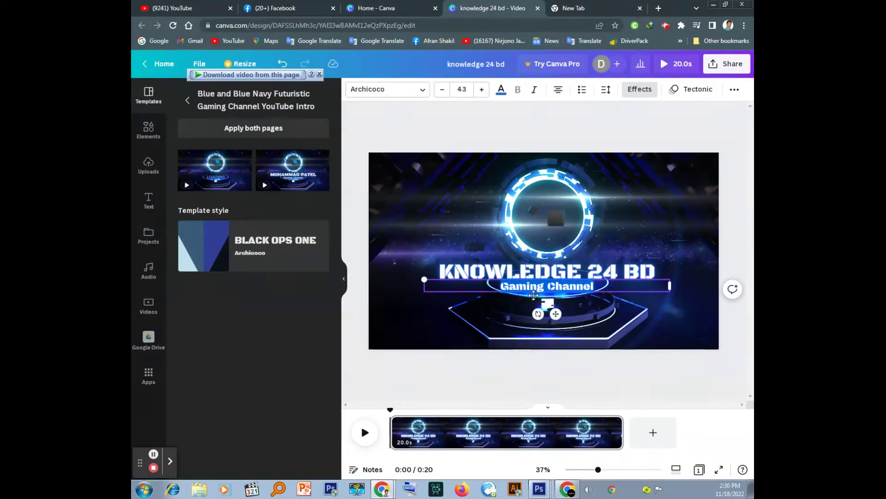
click(520, 292)
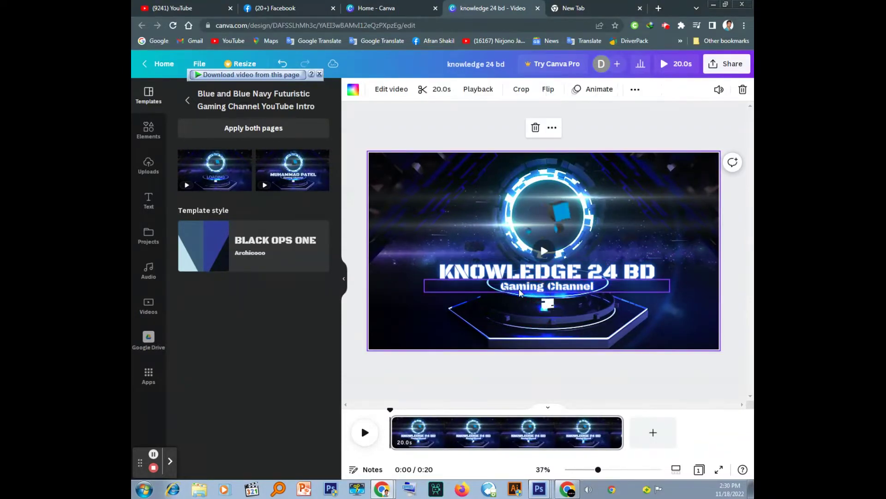
click(489, 290)
click(490, 298)
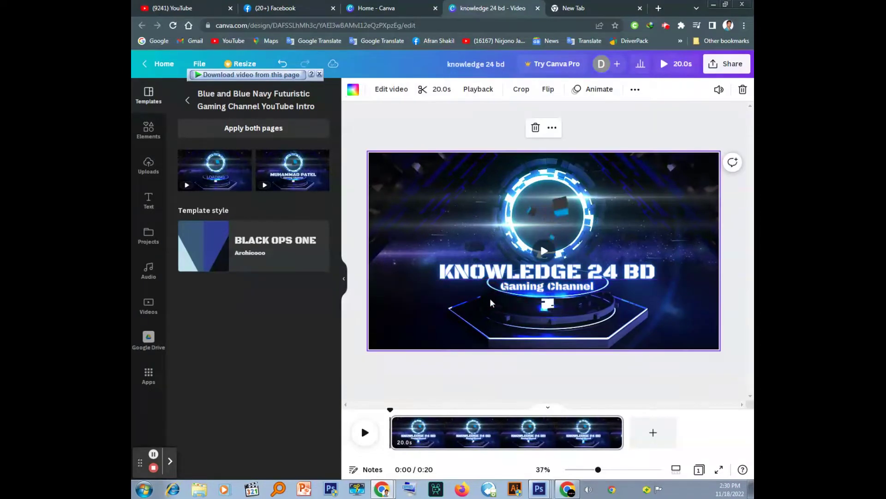
click(505, 289)
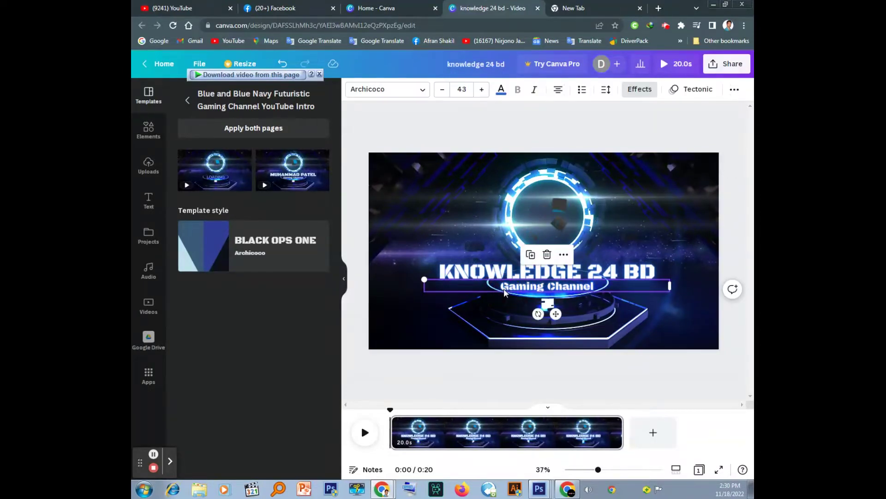
key(Delete)
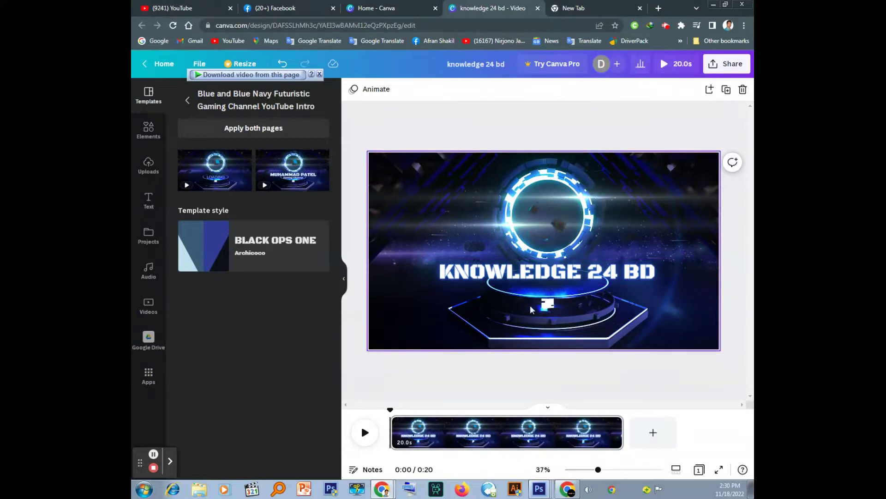
Change the KNOWLEDGE 24 BD title's font to Alfa Slab One and try a premium font
click(531, 278)
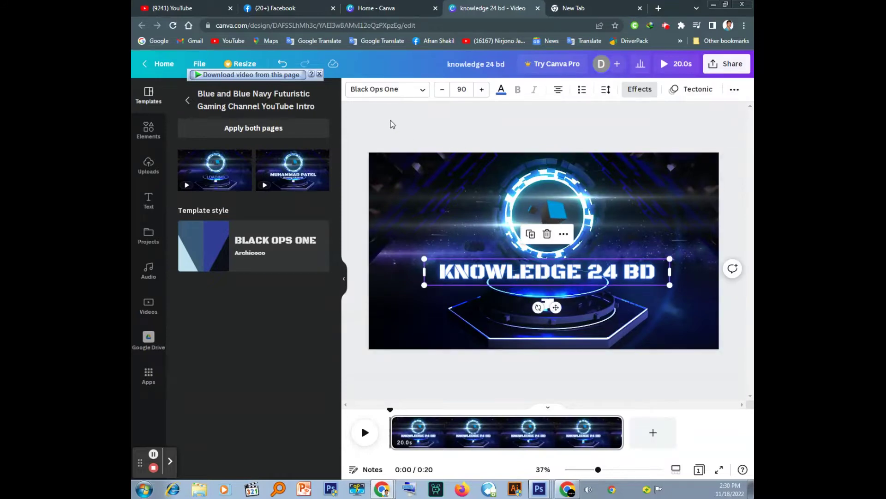
click(423, 92)
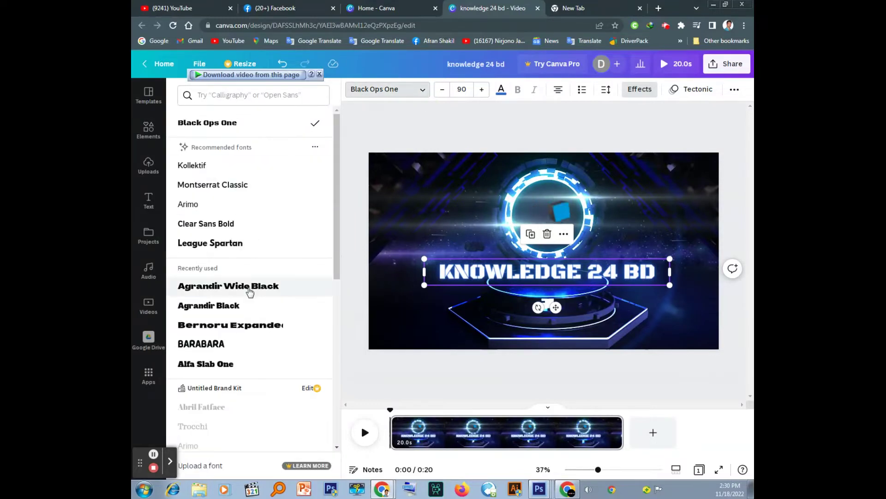
scroll(222, 289, down, 3)
click(231, 220)
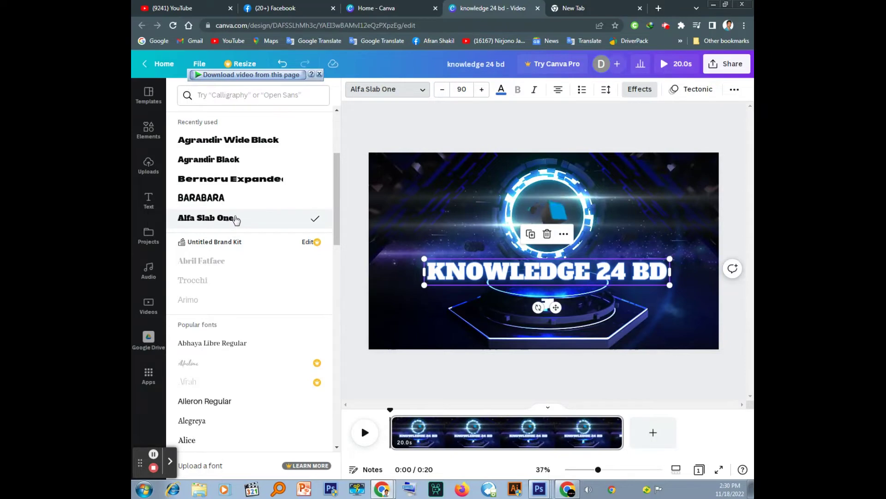
click(331, 262)
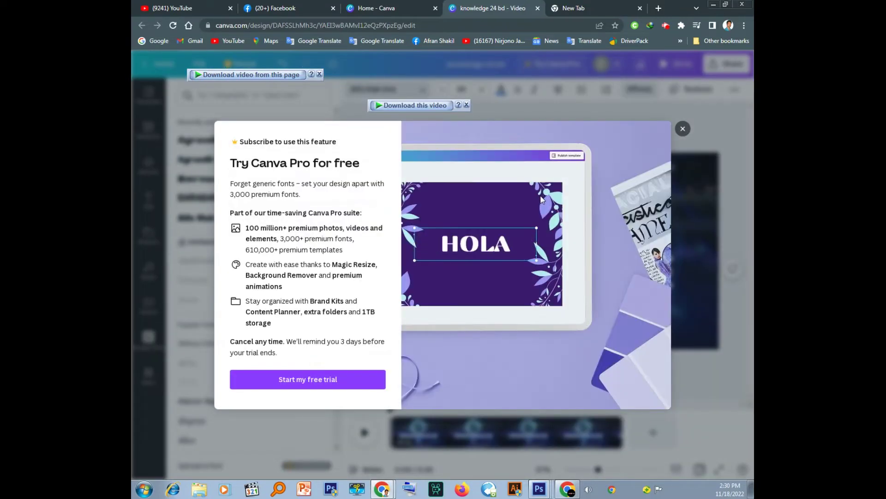
Dismiss the Canva Pro trial offer and set the KNOWLEDGE 24 BD title's color to red
click(683, 130)
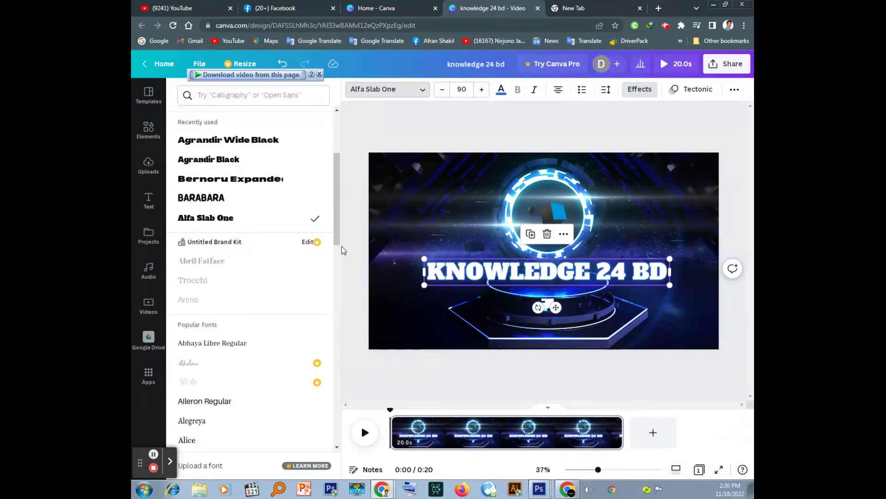
click(501, 90)
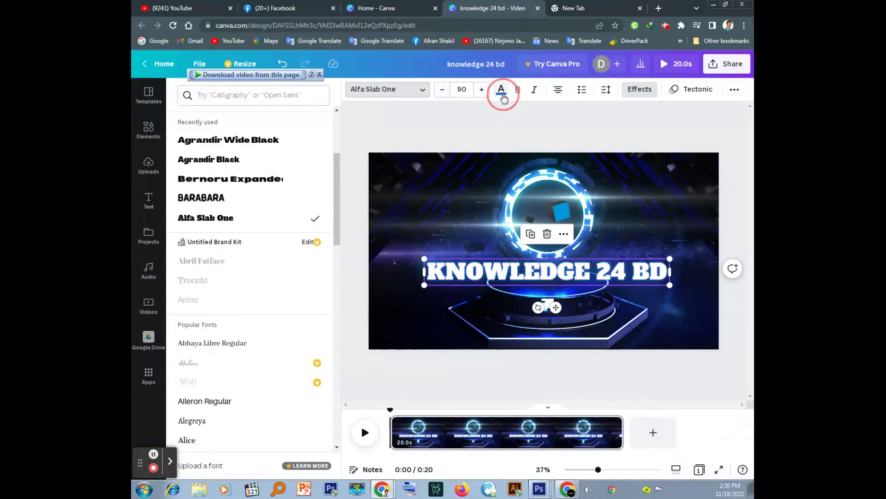
click(197, 293)
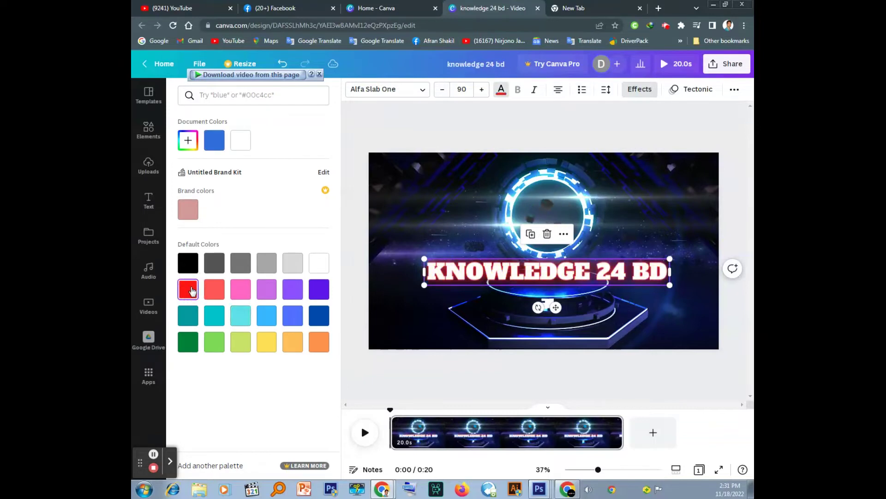
Browse the available font sizes for the title and close the list without choosing one
click(463, 89)
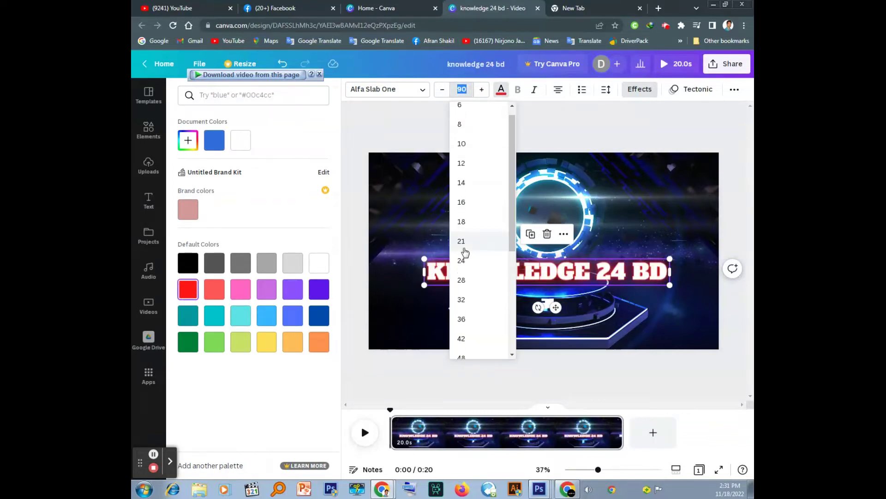
scroll(466, 258, down, 4)
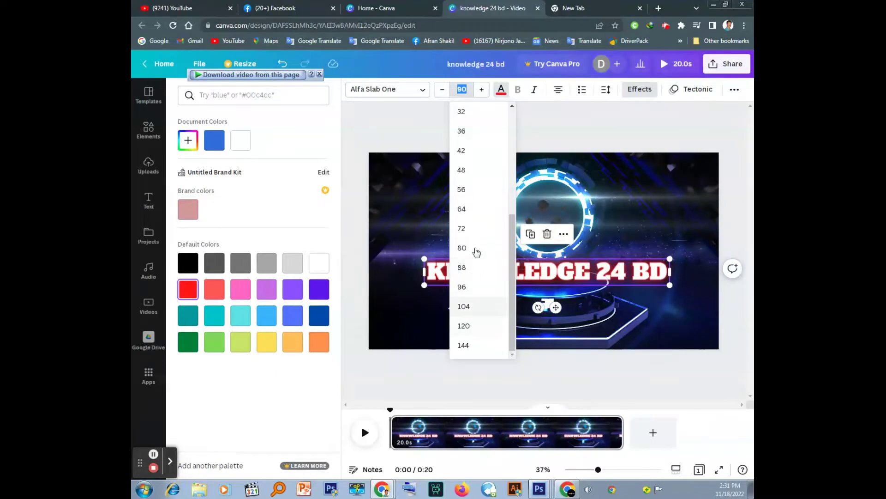
click(529, 115)
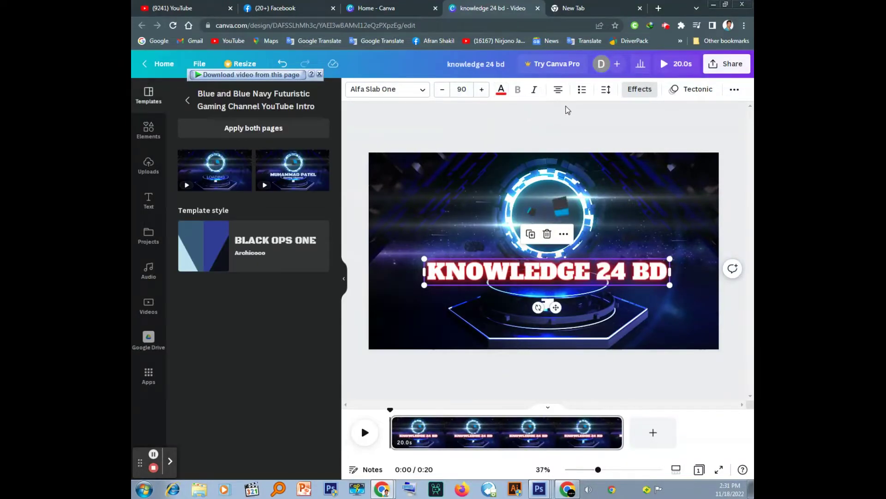
Try bulleted and numbered list formatting on the title, remove it, and check the letter and line spacing options
click(585, 93)
click(584, 92)
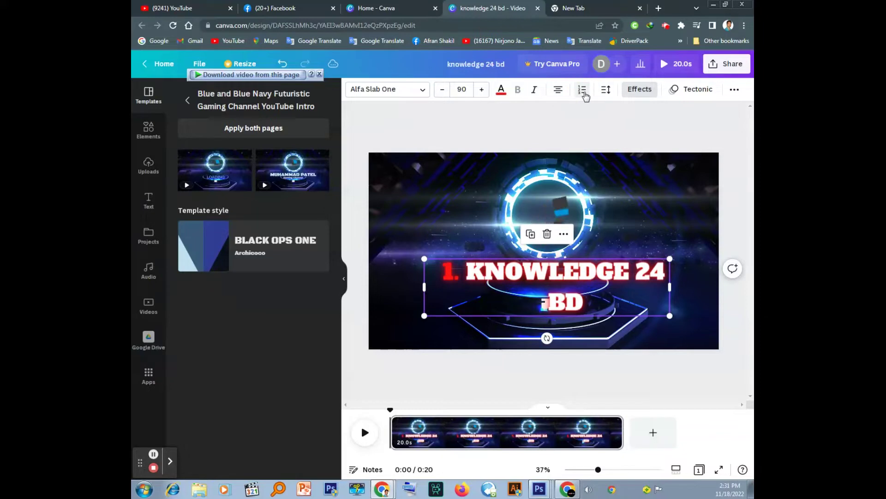
click(583, 91)
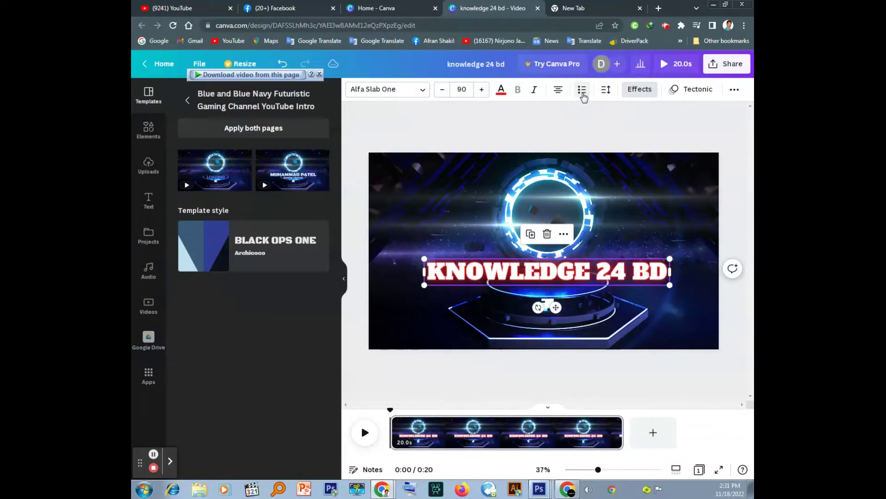
click(607, 91)
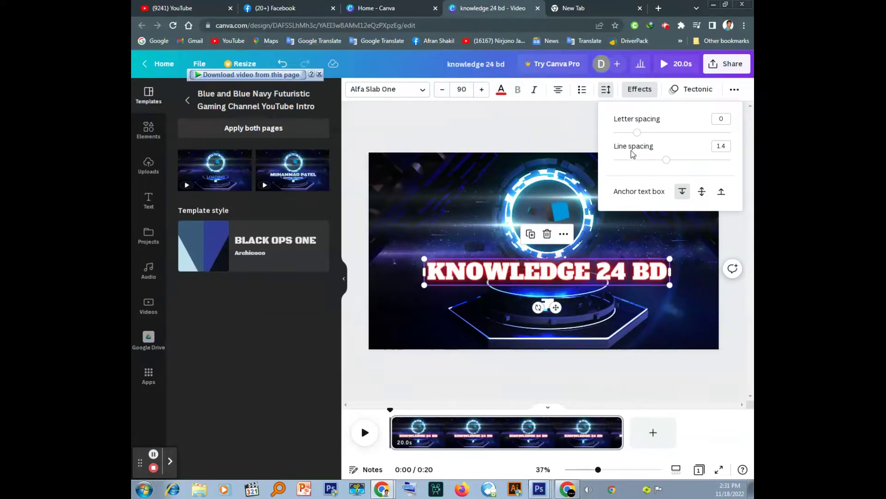
click(607, 92)
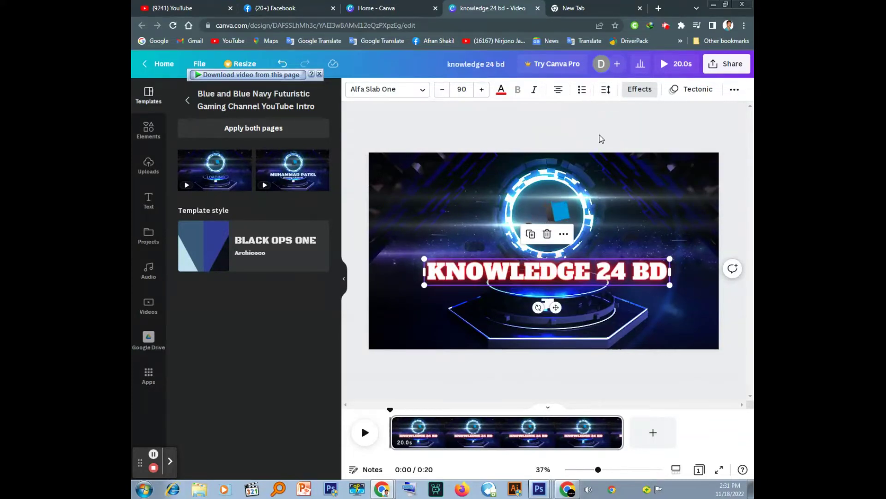
Try the Glitch, Splice, Shadow, Lift, None and Neon effect styles on the title
click(644, 96)
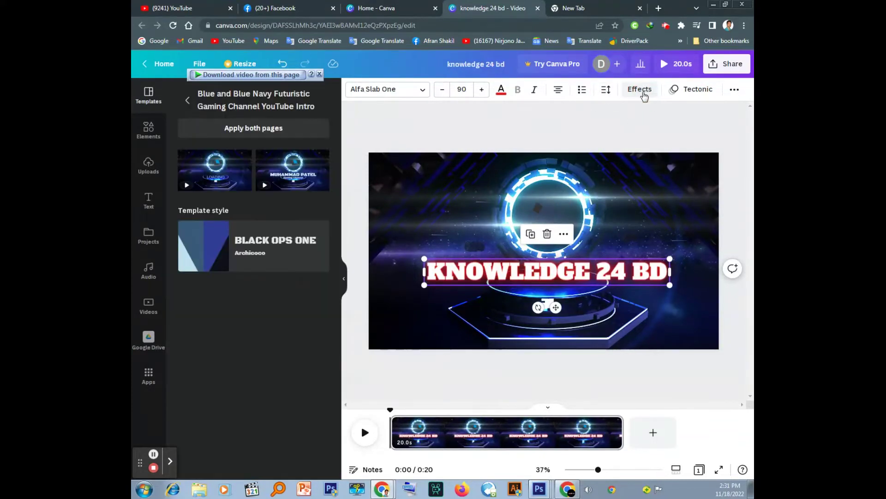
click(645, 95)
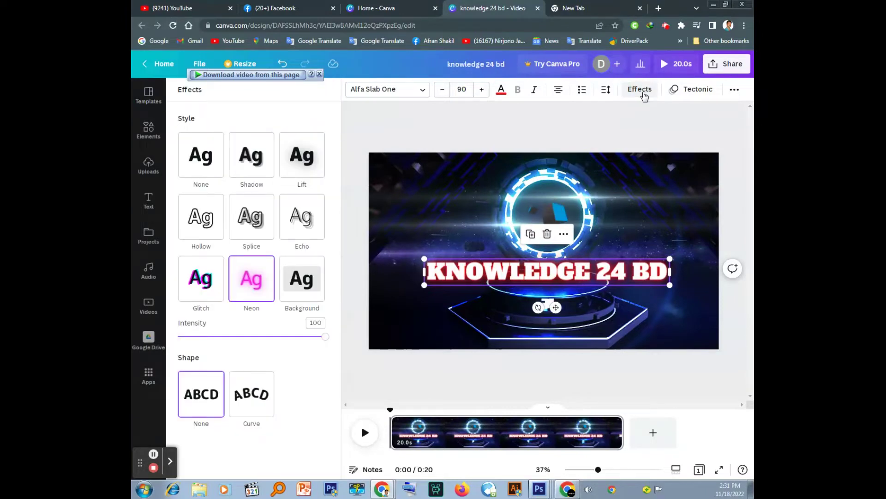
click(196, 281)
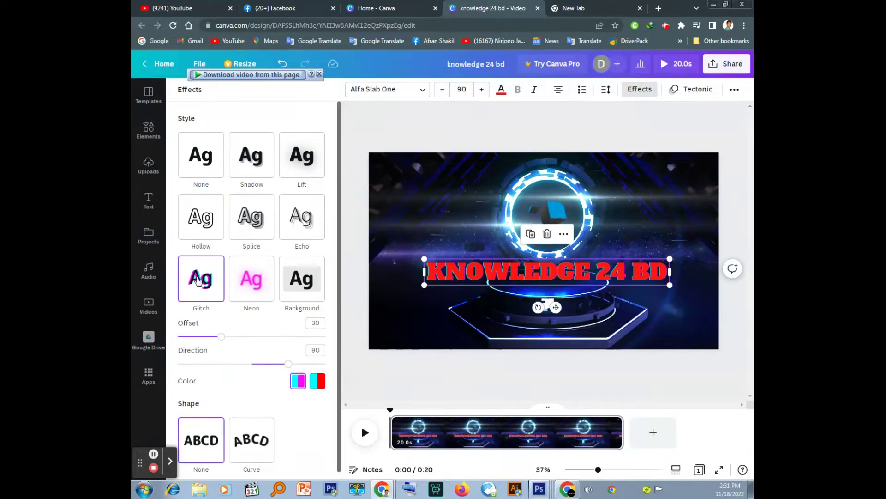
click(250, 223)
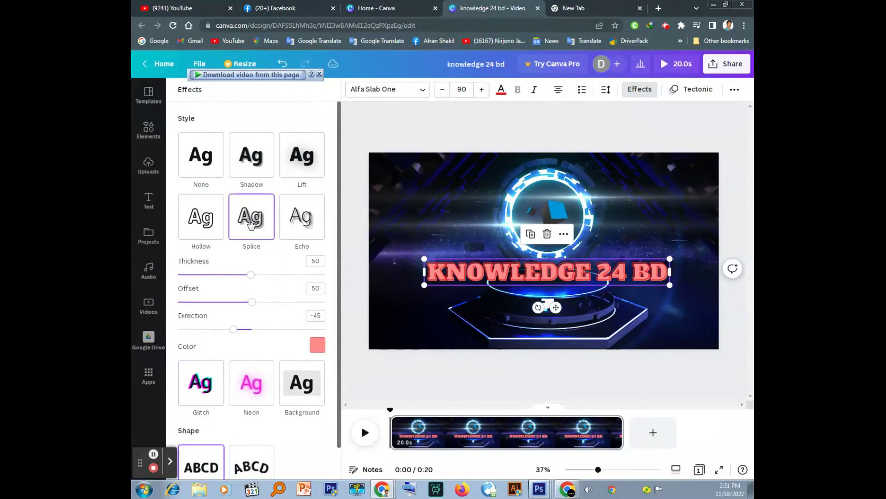
click(255, 167)
click(292, 164)
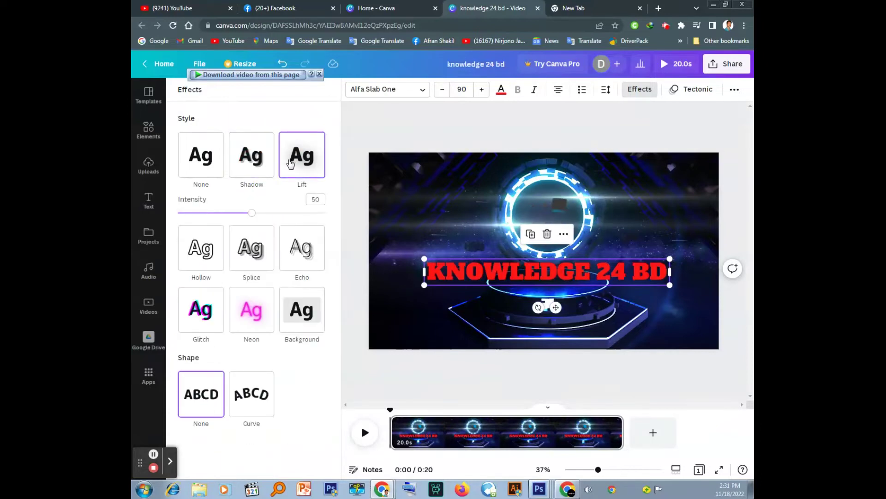
click(208, 159)
click(253, 285)
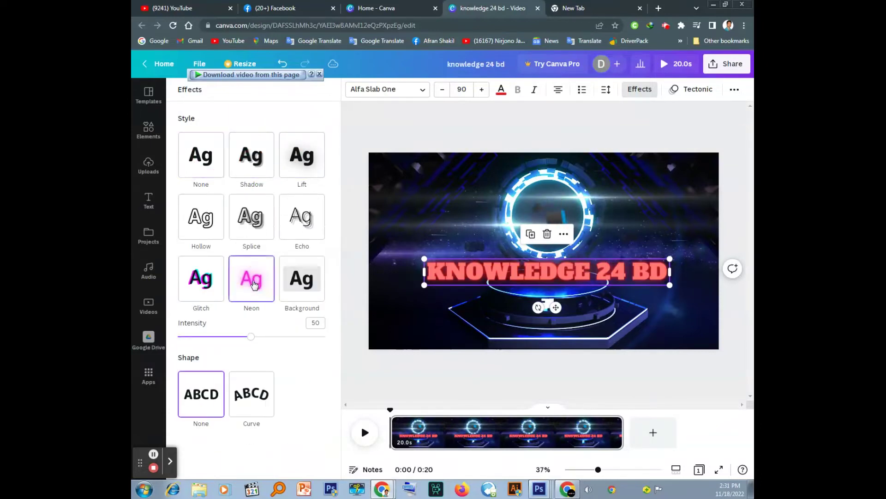
Try the Background effect on the title with roundness 93, spread 10 and transparency 97, and set its effect style to None
click(301, 279)
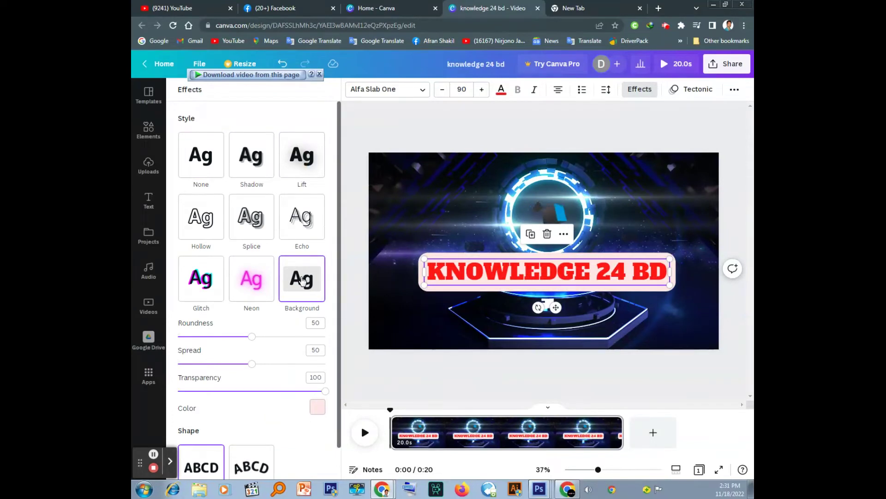
drag(252, 338, 316, 340)
drag(252, 364, 198, 366)
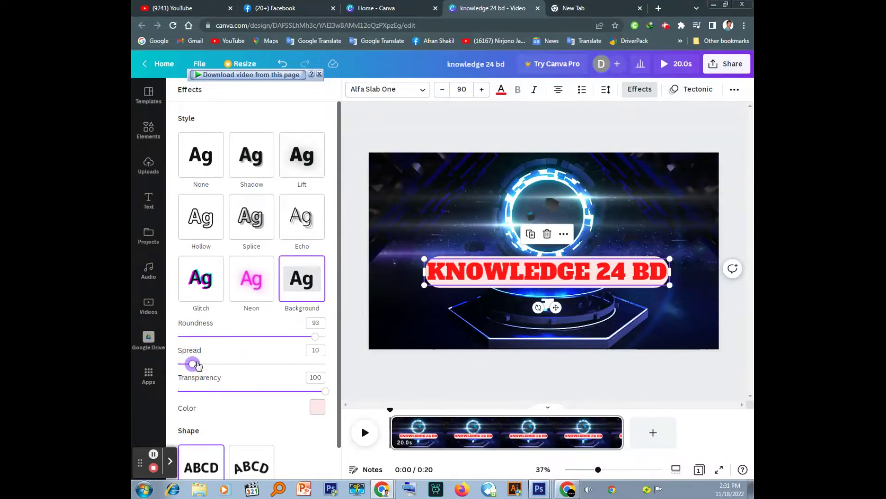
mouse_move(322, 393)
mouse_down()
mouse_move(248, 391)
mouse_move(322, 392)
mouse_up()
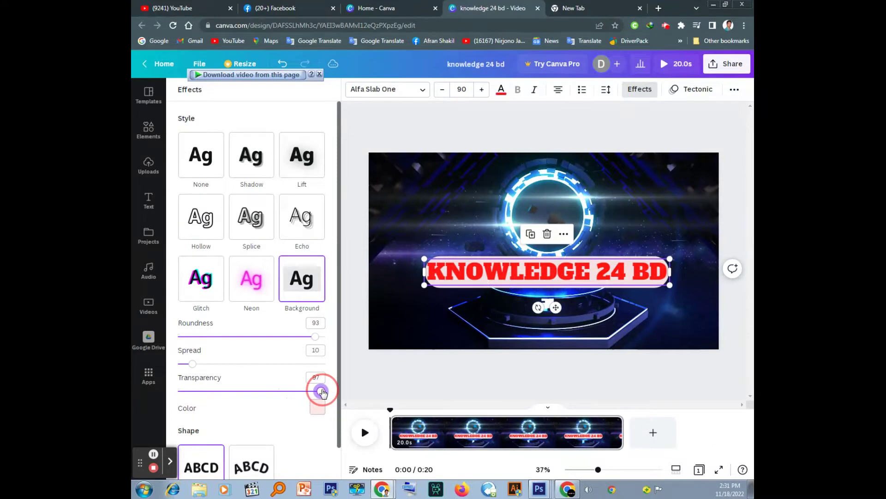
click(206, 161)
Try white, black and several teal shades on the title, settle on turquoise, and check the text effects
click(502, 90)
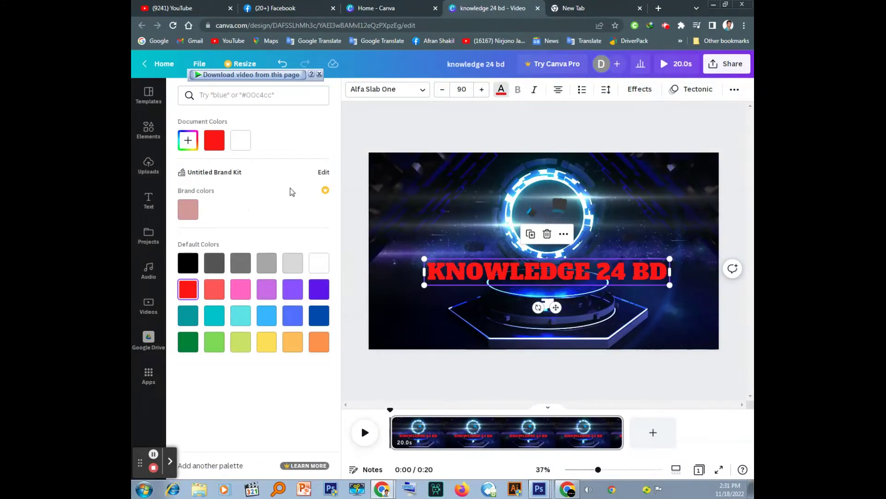
click(320, 267)
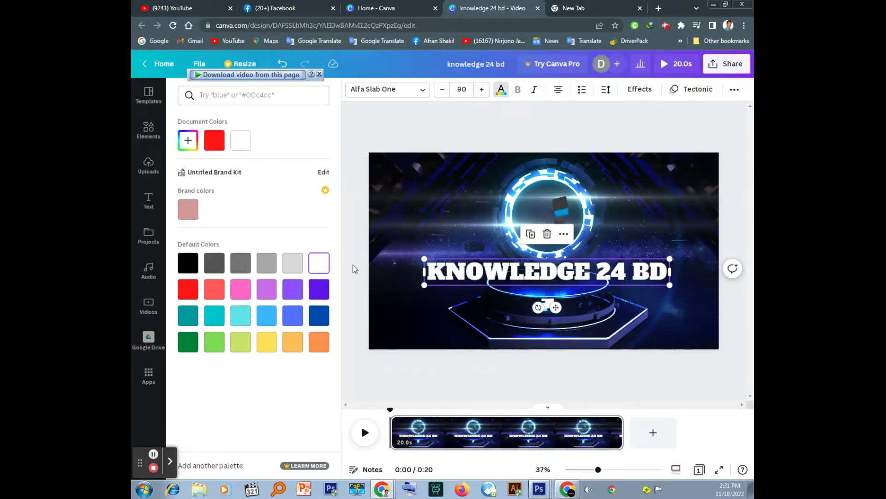
click(188, 263)
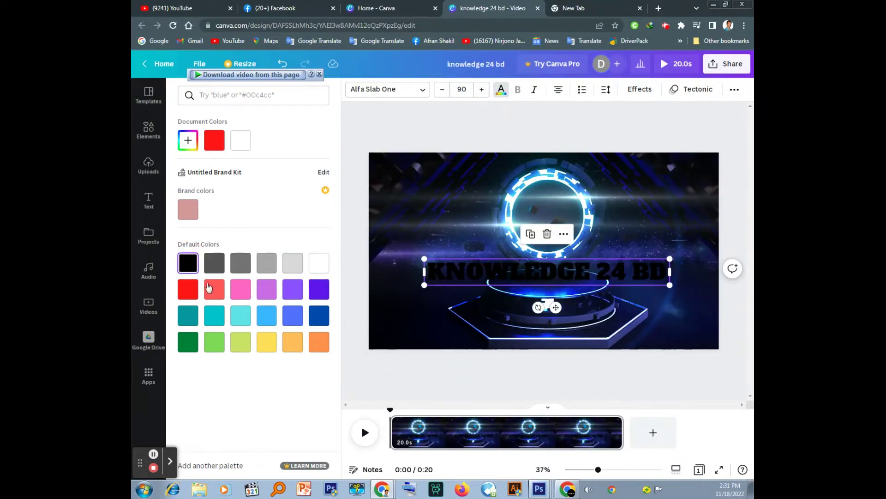
click(241, 315)
click(214, 317)
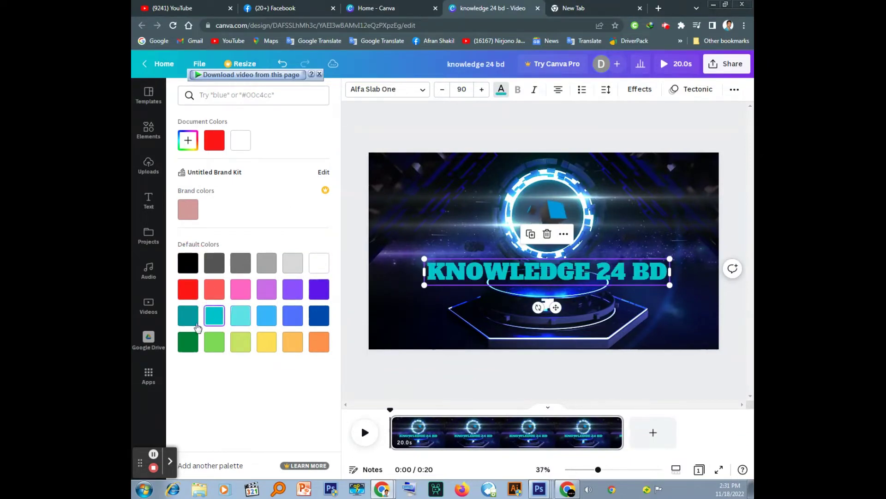
click(191, 323)
click(213, 322)
key(Escape)
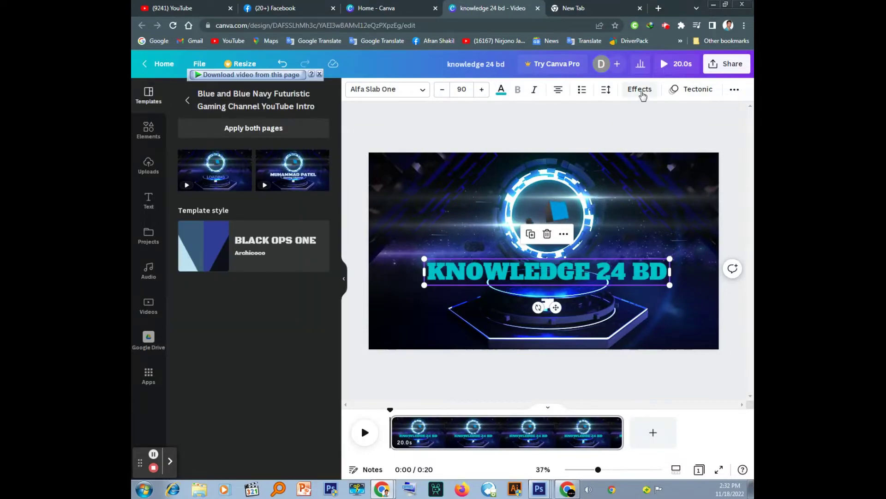
click(641, 90)
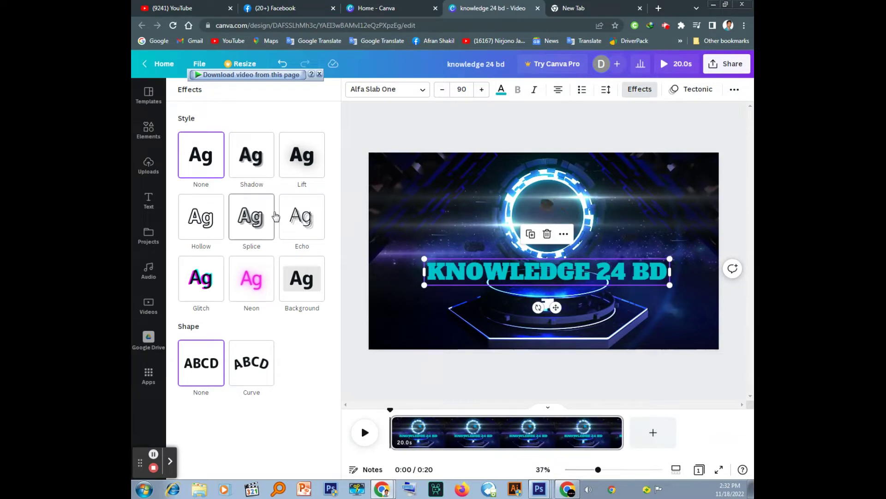
key(Escape)
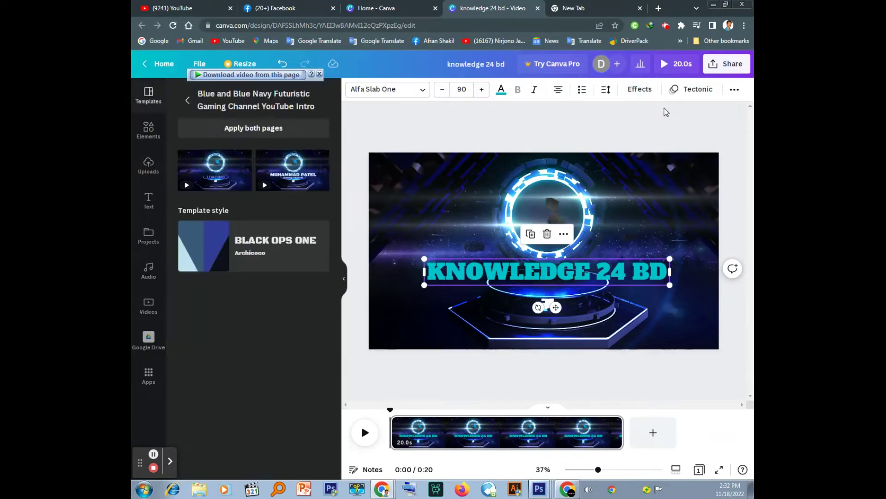
Change the title's text animation to Skate and check its additional formatting options
click(691, 92)
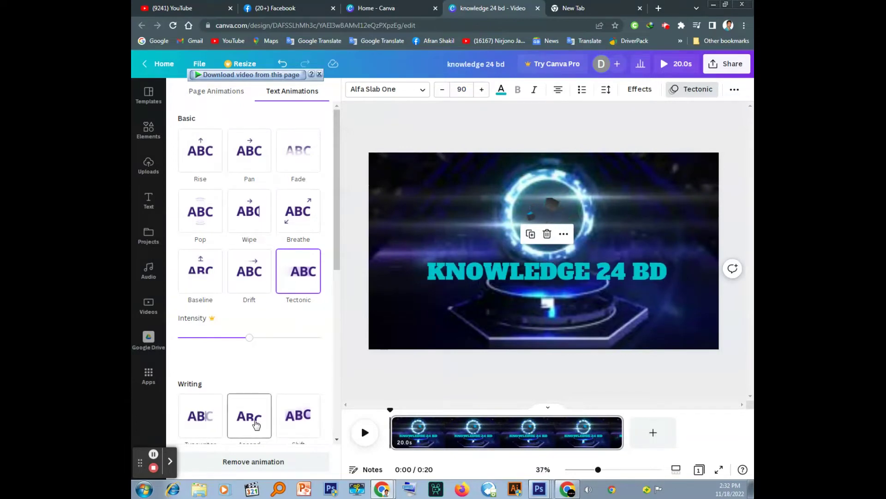
scroll(254, 415, down, 5)
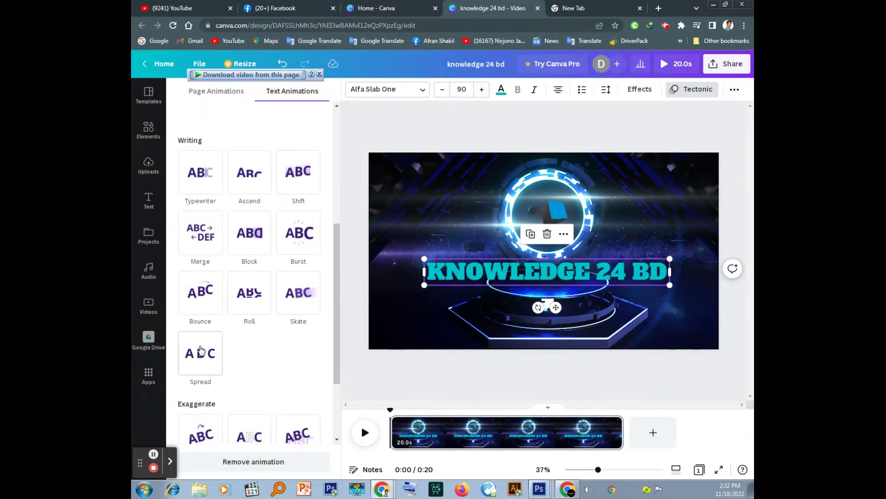
scroll(201, 349, down, 2)
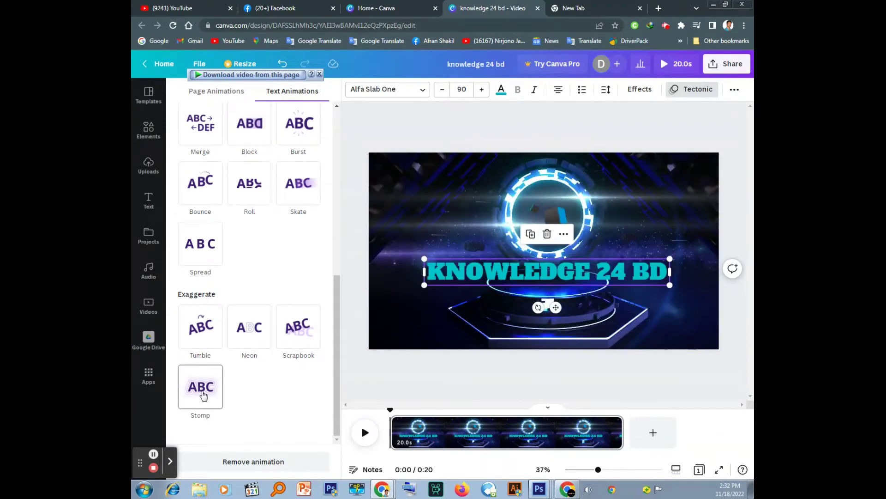
click(299, 194)
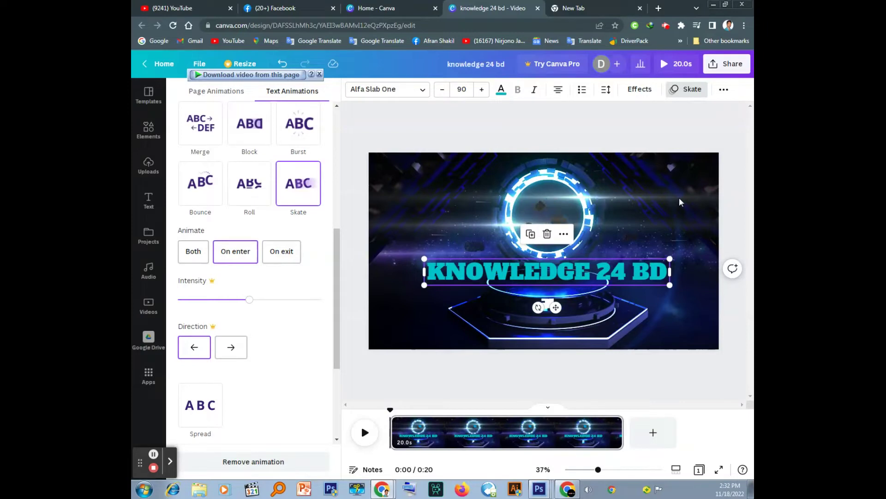
click(724, 91)
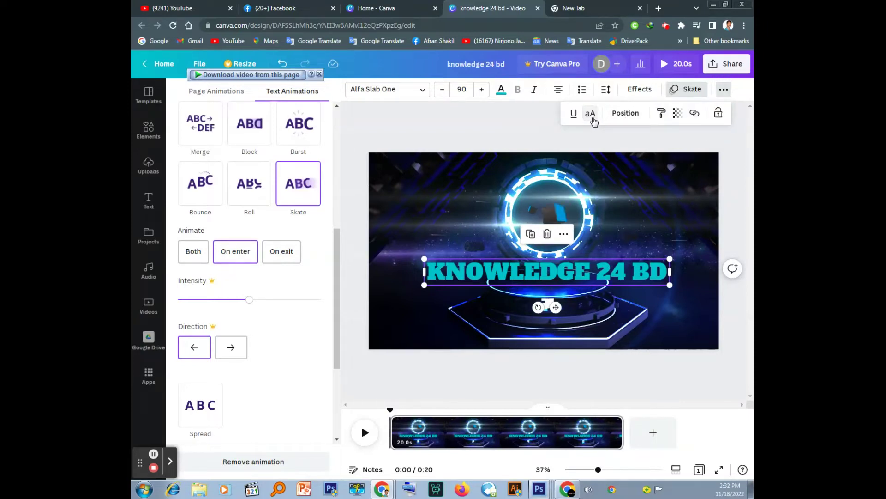
click(741, 103)
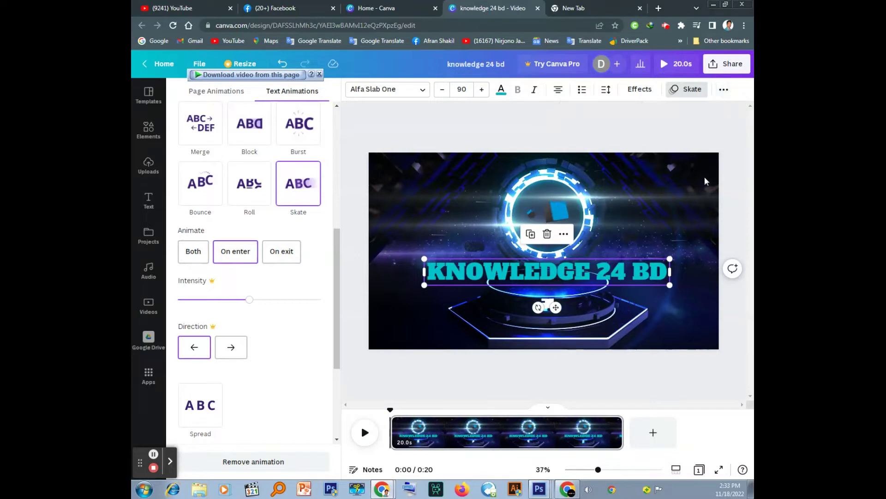
Try pink, light blue, aqua, light green, dark green, dark gray and black as the page's background color
click(402, 201)
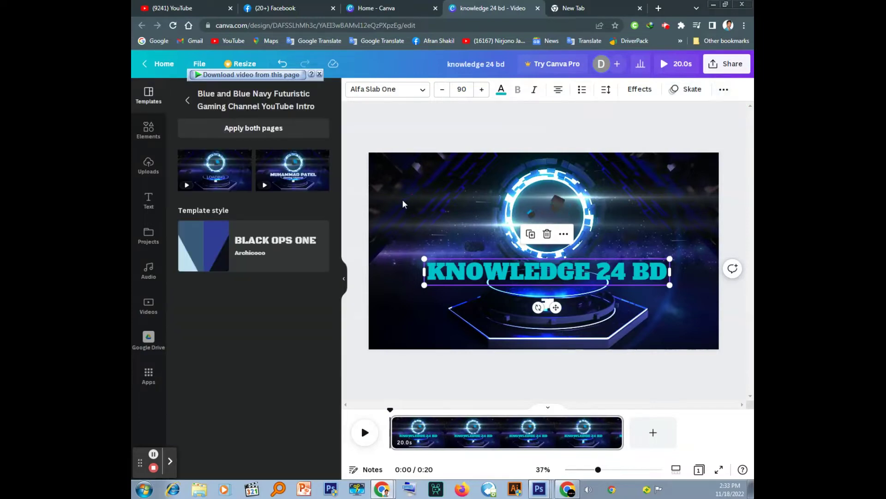
click(419, 190)
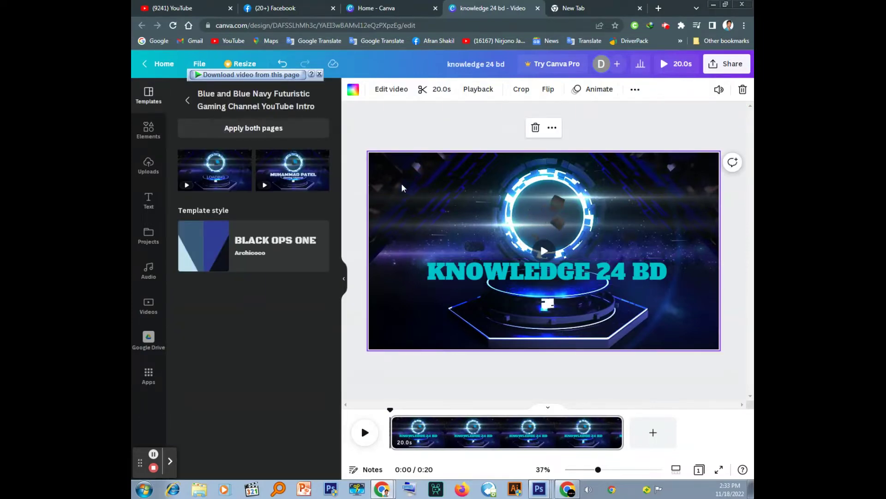
click(354, 91)
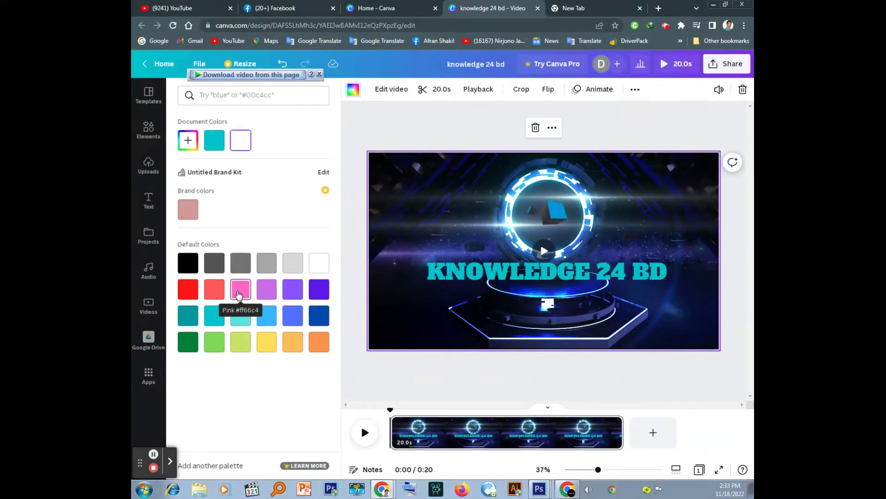
click(240, 289)
click(266, 322)
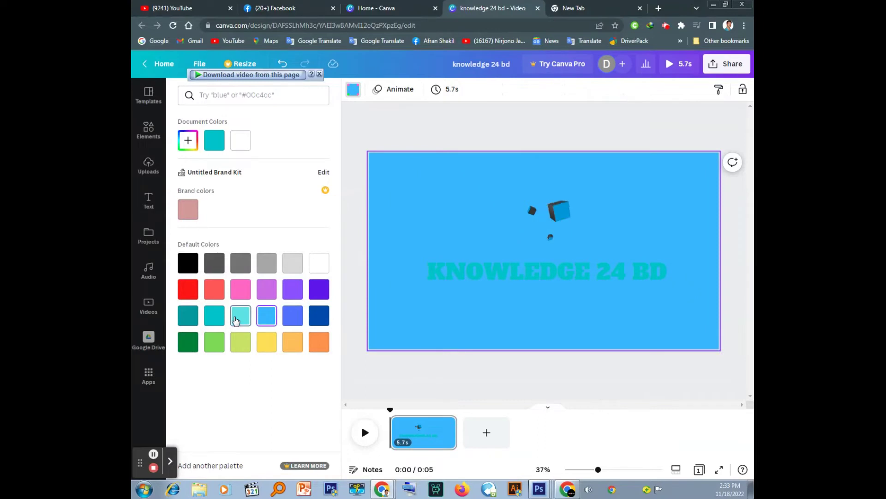
click(241, 315)
click(209, 351)
click(187, 342)
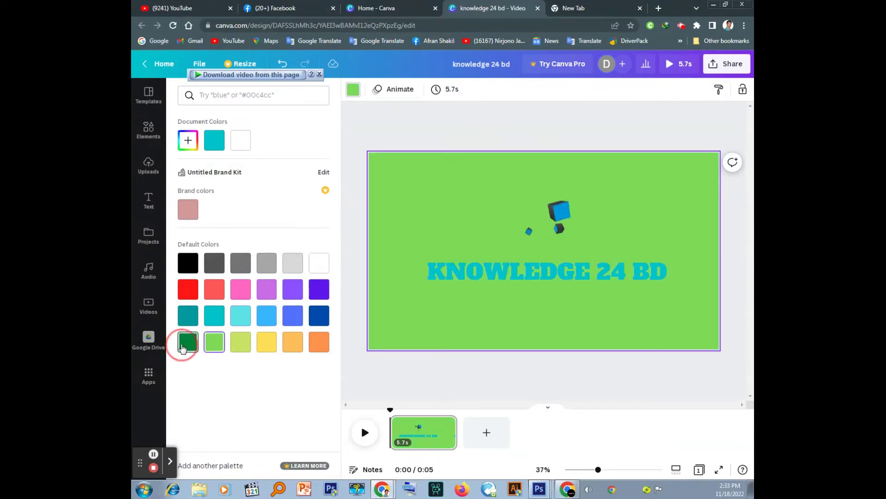
click(213, 263)
click(192, 265)
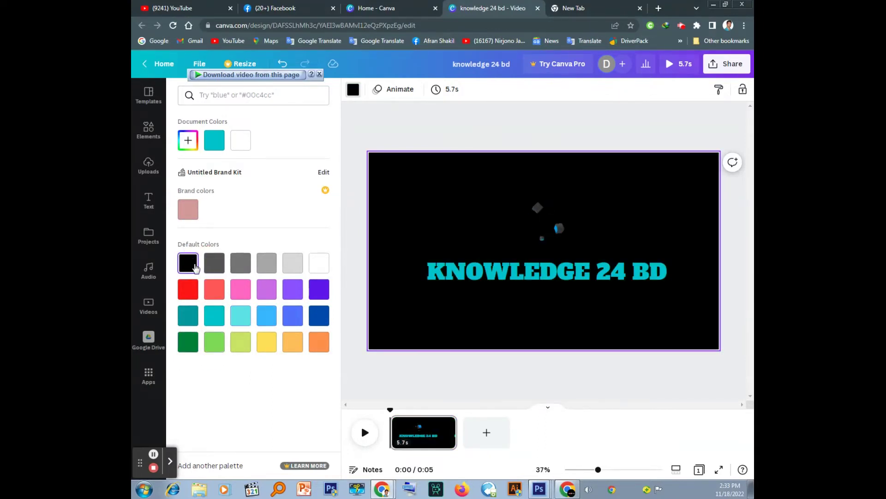
Undo all the background color changes back to the futuristic video background
key(ctrl+z)
key(ctrl+z)
key(ctrl+z)
key(ctrl+z)
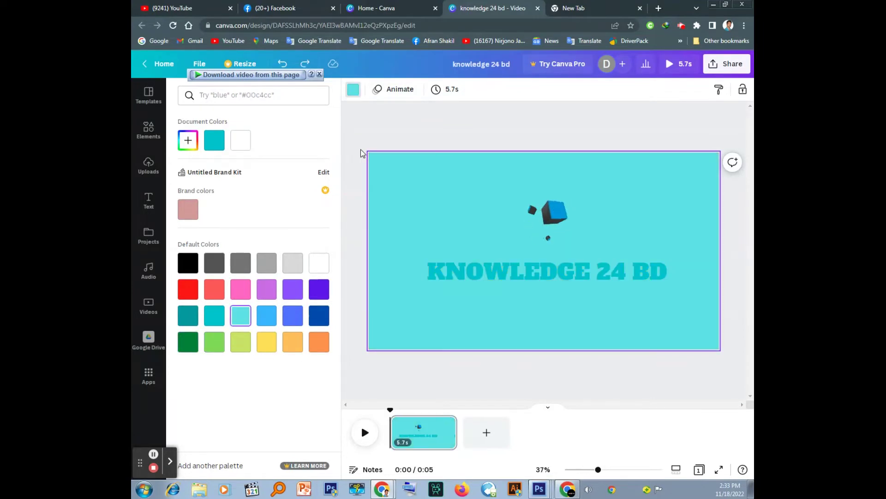
key(ctrl+z)
key(ctrl+z)
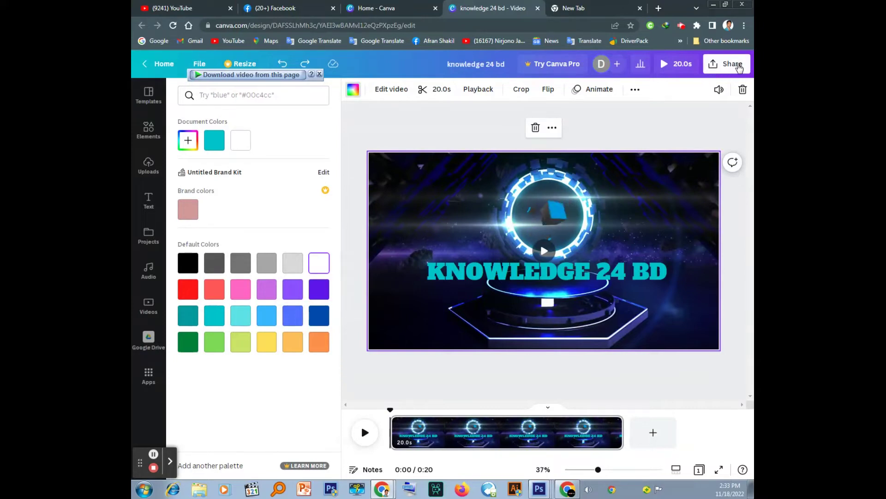
Download the intro design with MP4 Video as the file type
click(737, 65)
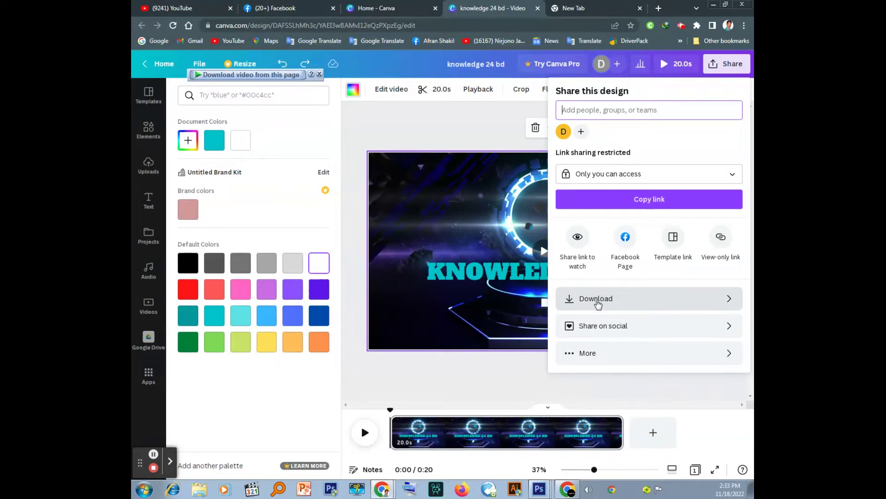
click(604, 300)
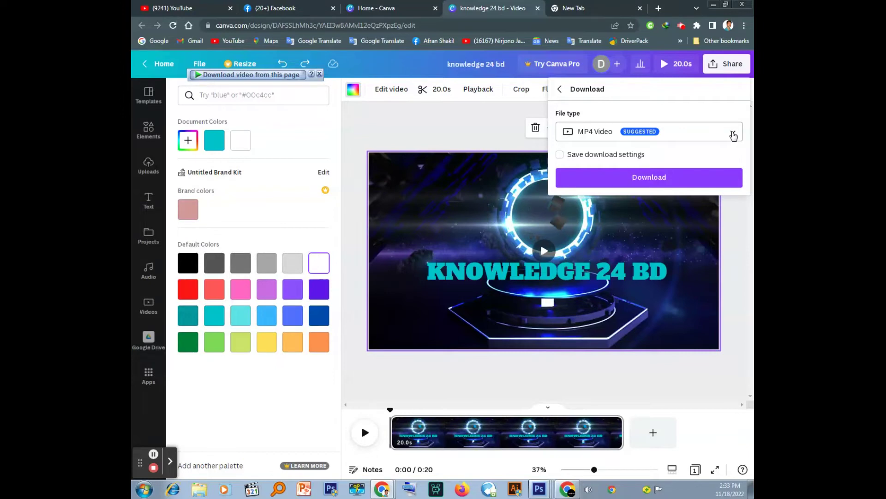
click(734, 135)
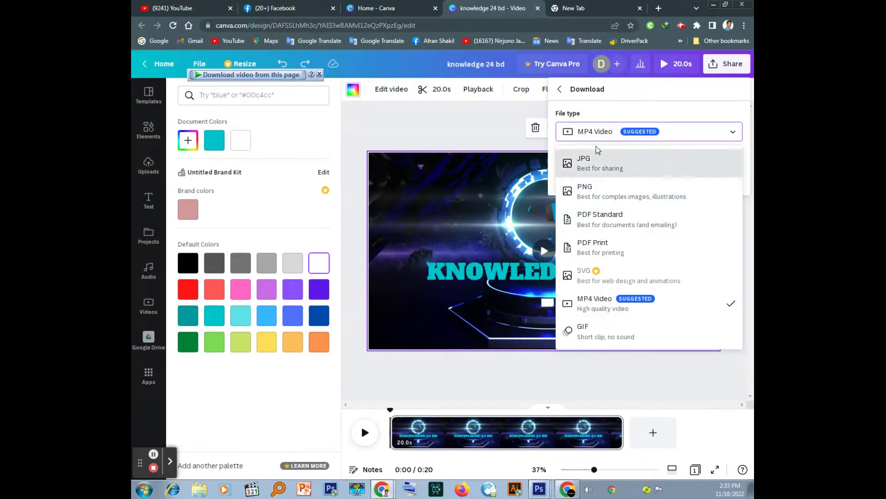
click(669, 110)
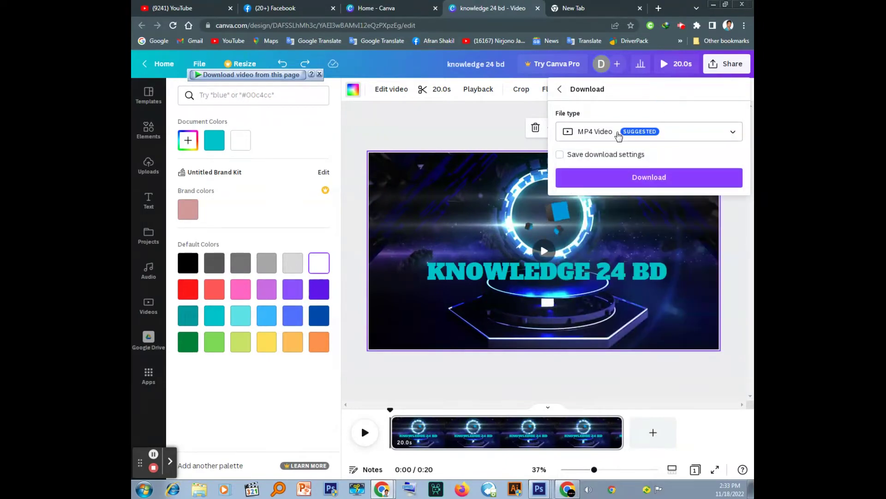
click(651, 180)
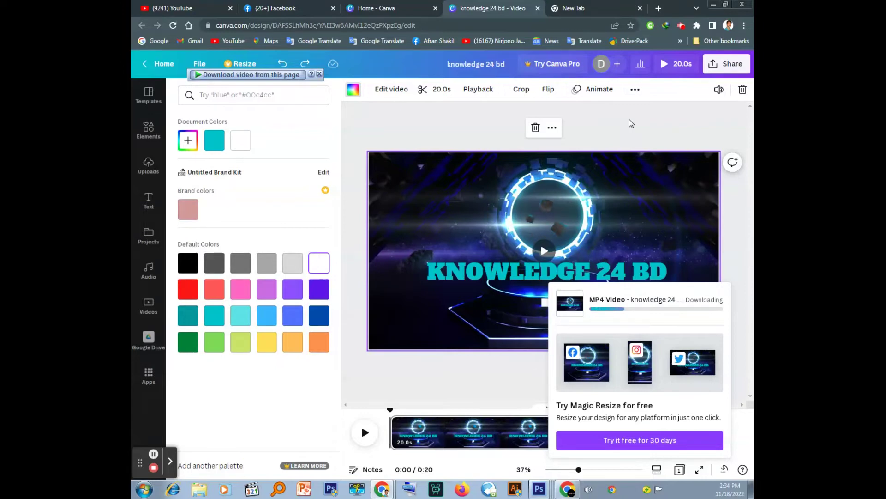
click(632, 122)
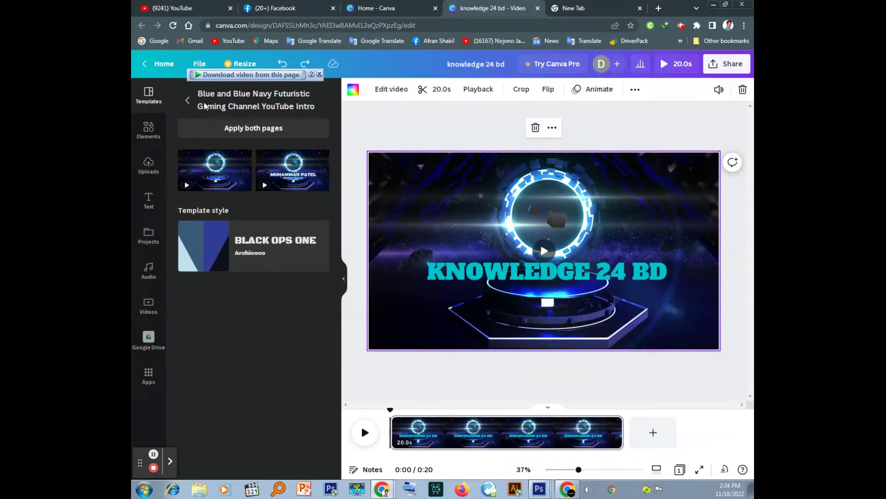
Return to the home page, create a blank YouTube Banner design and look through its templates
click(317, 75)
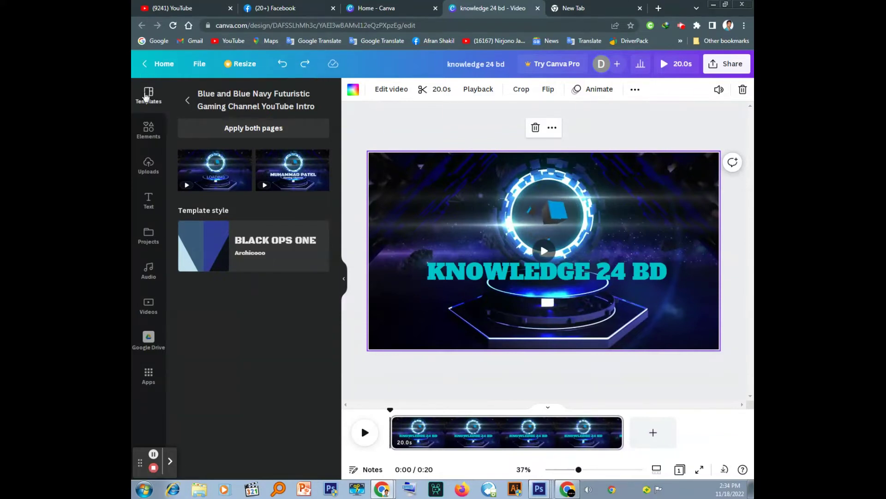
click(161, 64)
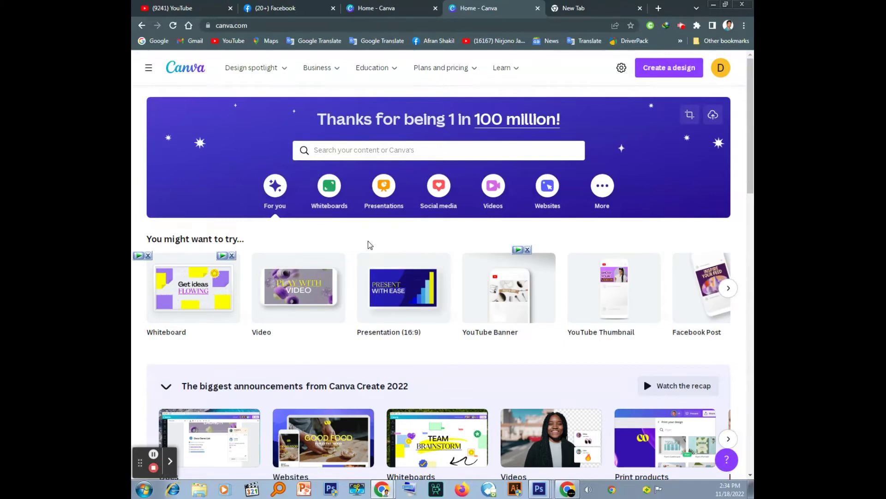
mouse_move(498, 303)
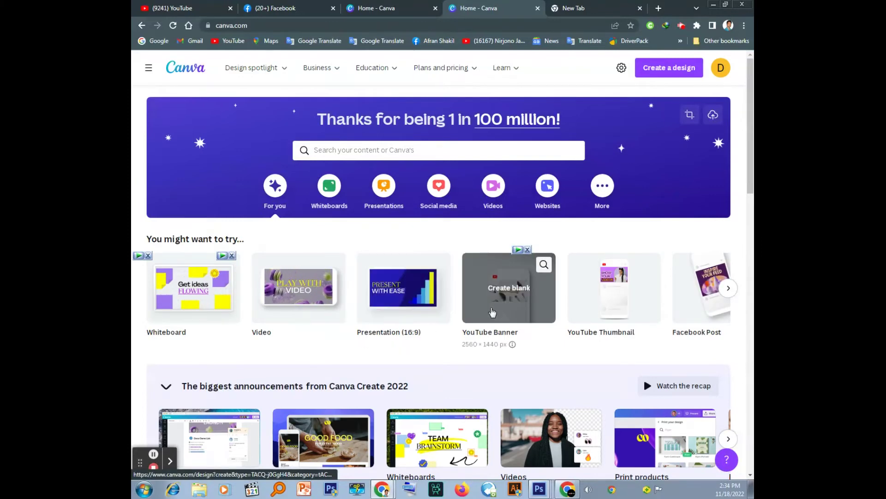
click(498, 300)
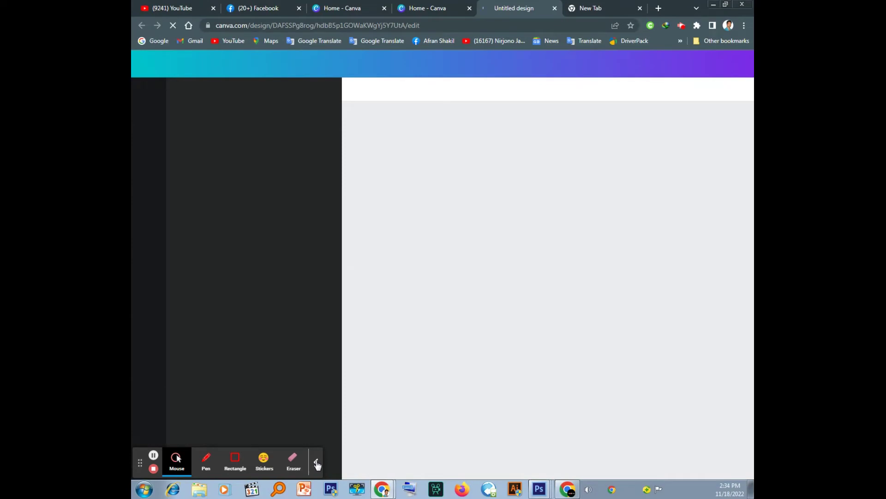
click(316, 461)
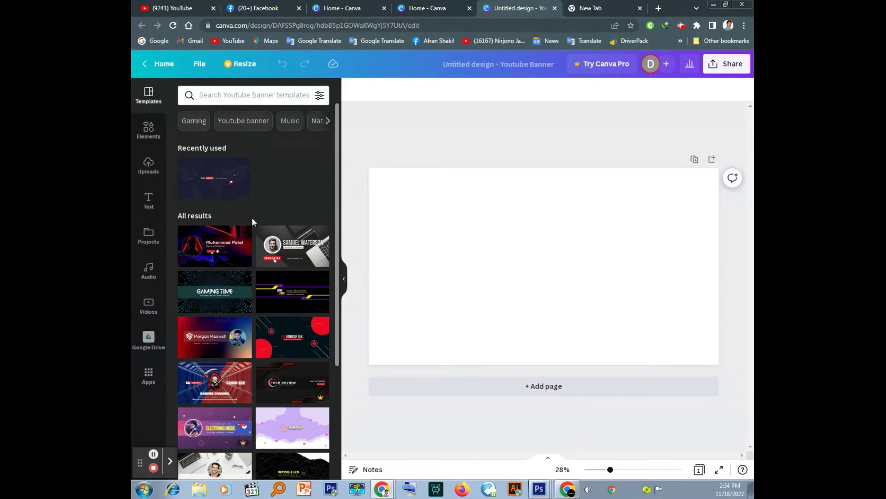
scroll(221, 249, down, 3)
scroll(221, 249, down, 3)
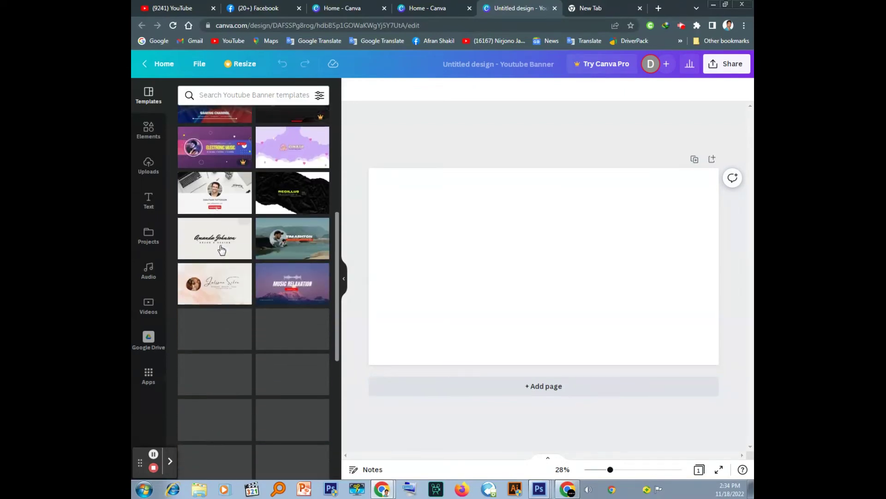
scroll(225, 217, up, 5)
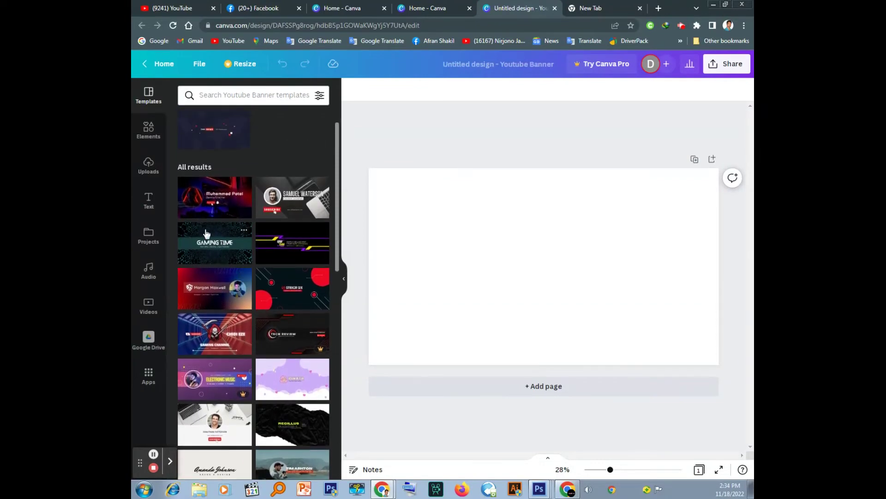
Add the illustration of a person carrying a box of flowers from the Freeform Flat Illustrations element collection to the banner
click(148, 135)
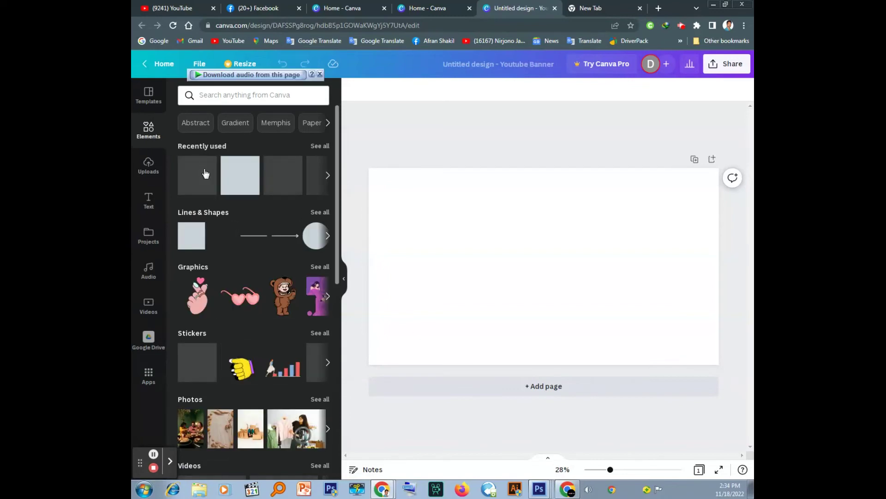
scroll(221, 256, down, 2)
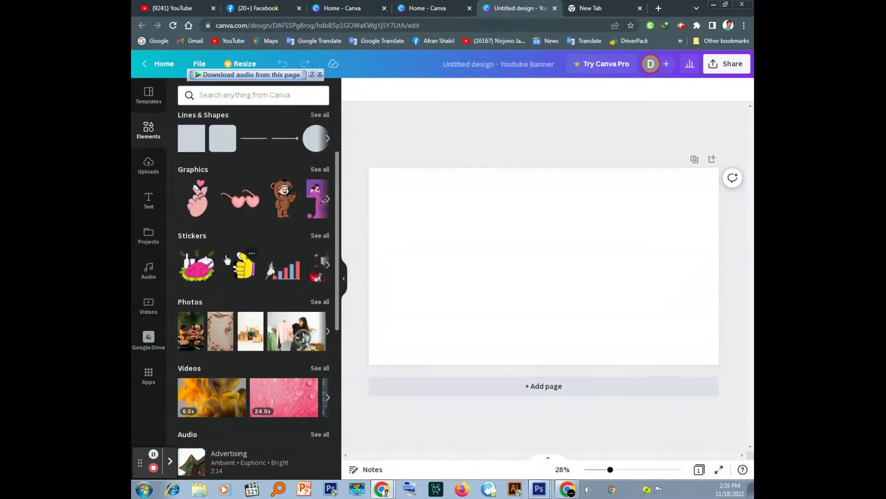
scroll(226, 257, down, 4)
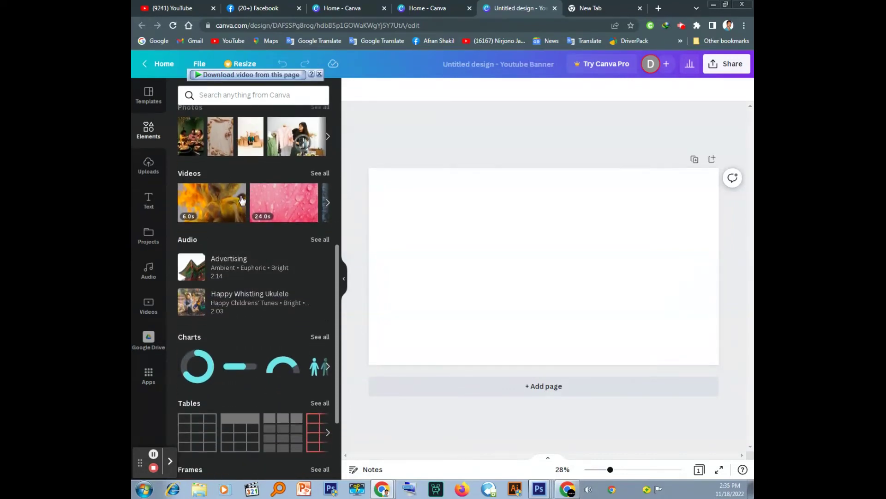
scroll(236, 273, down, 3)
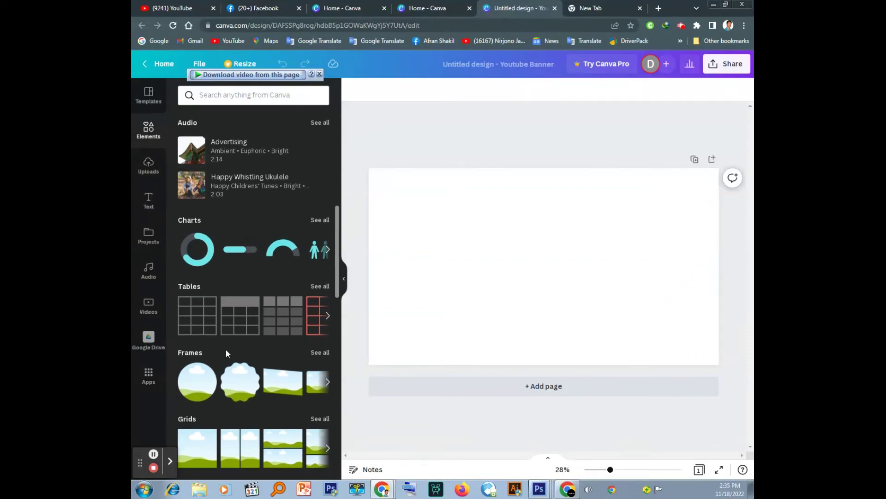
scroll(220, 342, down, 3)
scroll(212, 342, down, 3)
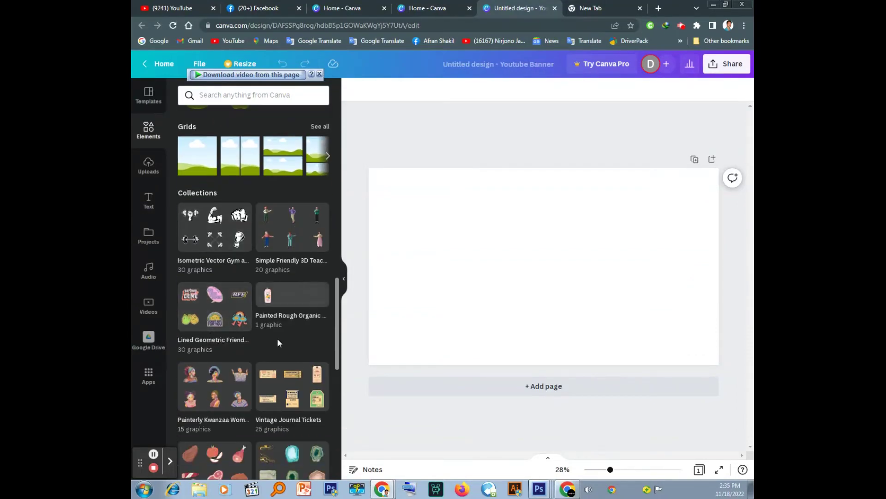
scroll(277, 339, down, 6)
scroll(279, 343, down, 6)
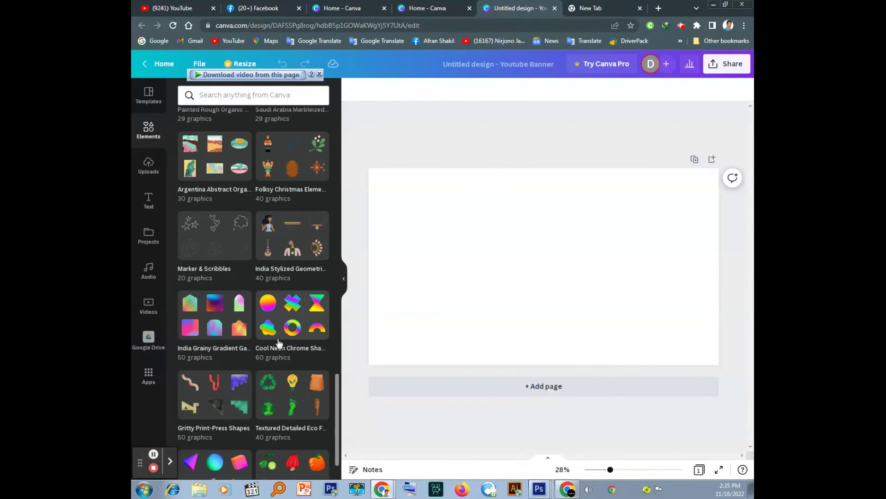
scroll(251, 337, down, 2)
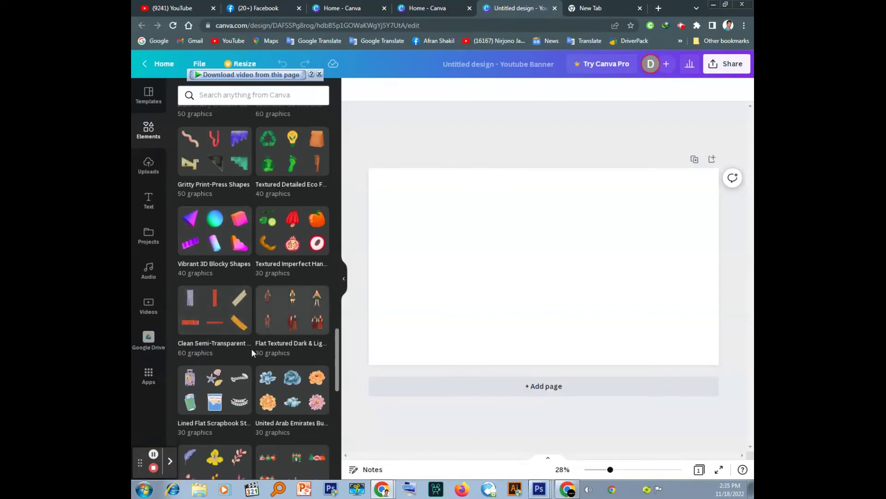
scroll(251, 348, down, 4)
scroll(250, 333, down, 3)
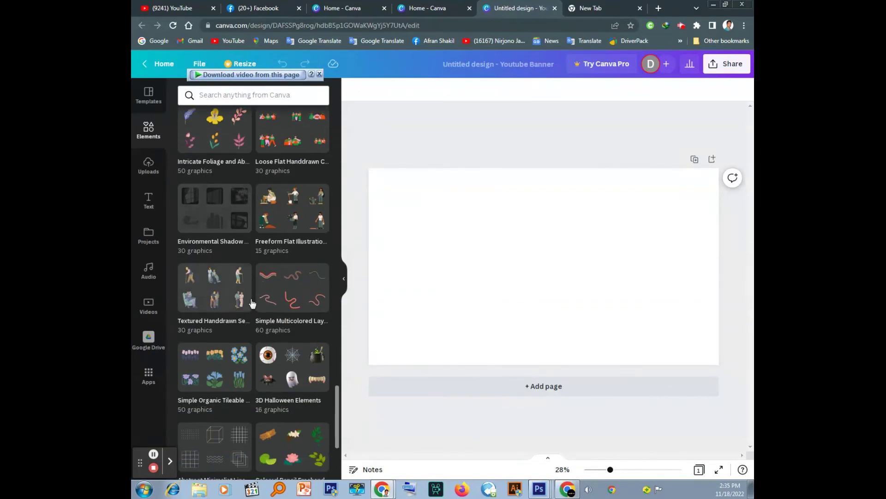
click(271, 201)
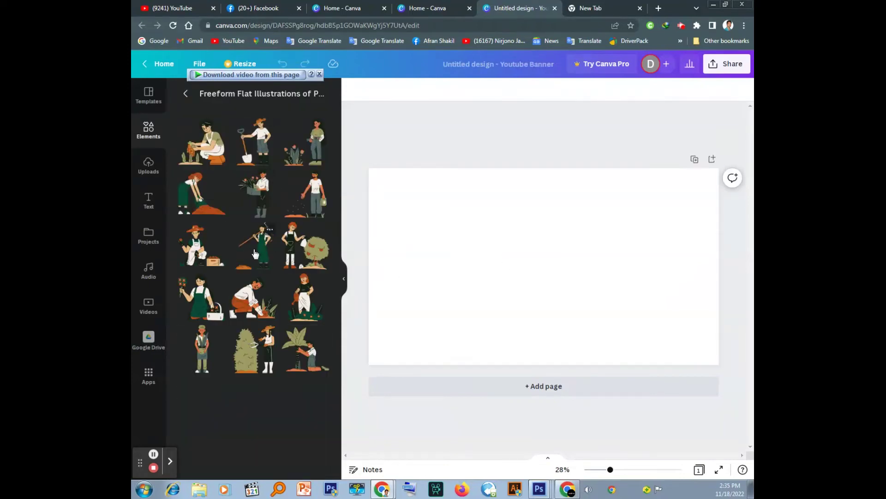
click(258, 202)
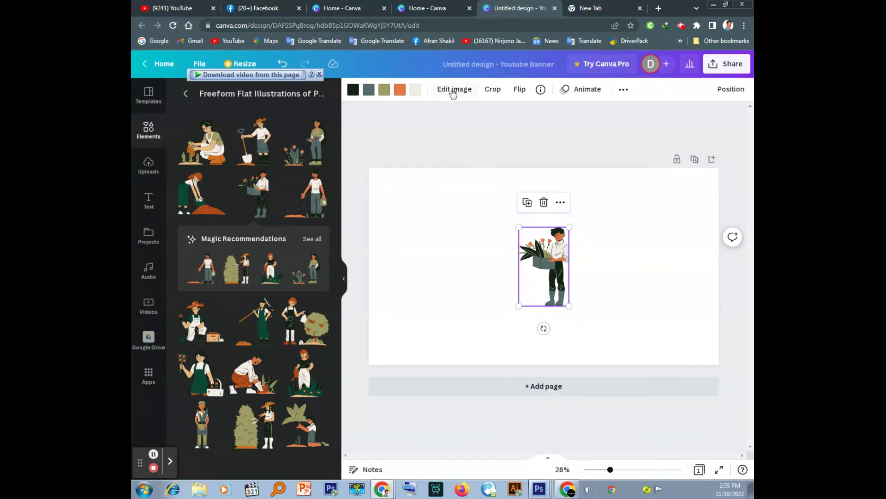
Apply the Pop element animation to the flower-carrier illustration
click(573, 96)
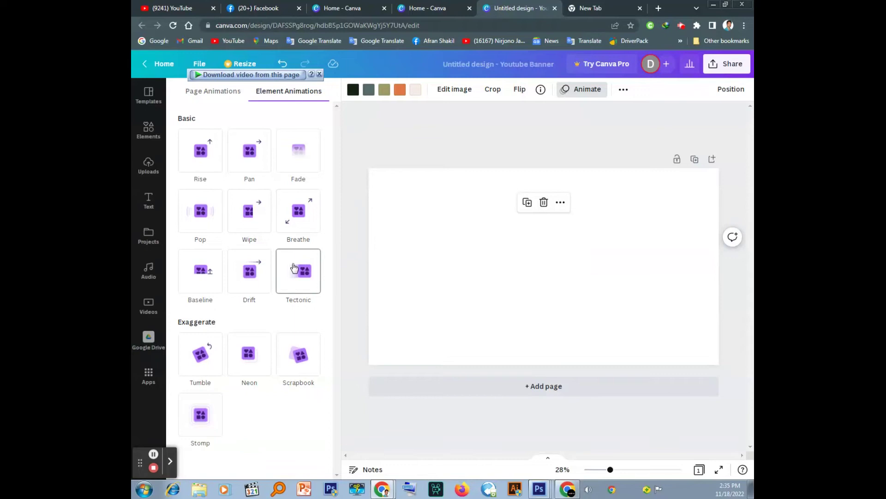
click(200, 271)
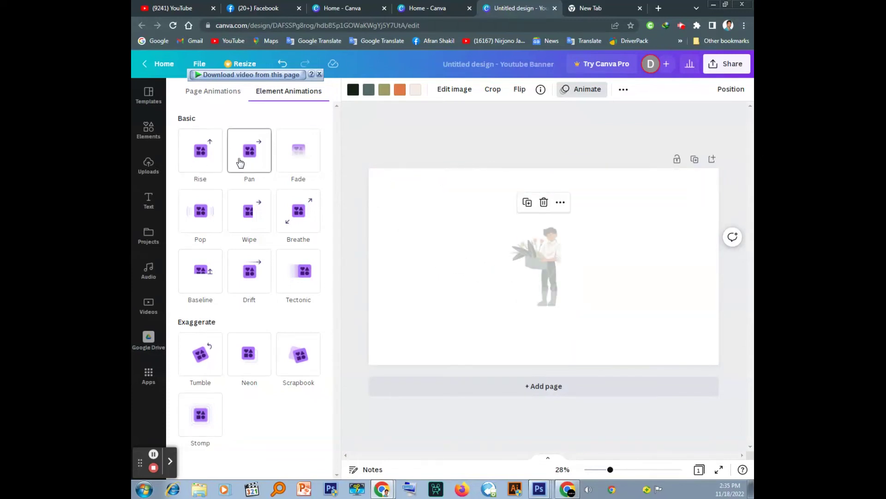
click(205, 228)
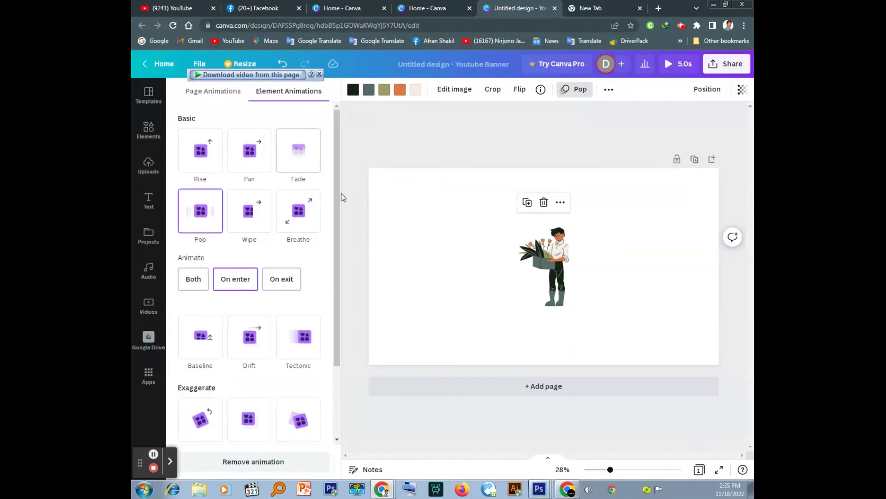
Change the orange colour of the flower-carrier illustration to red
click(400, 90)
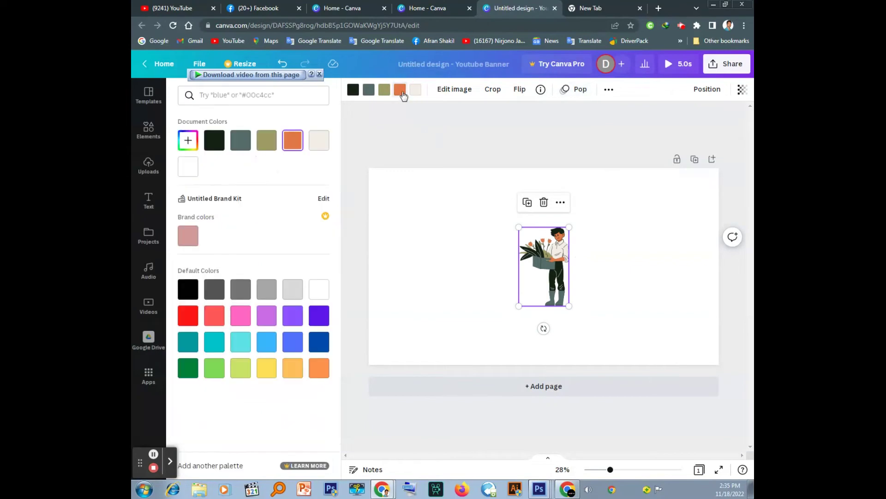
click(192, 317)
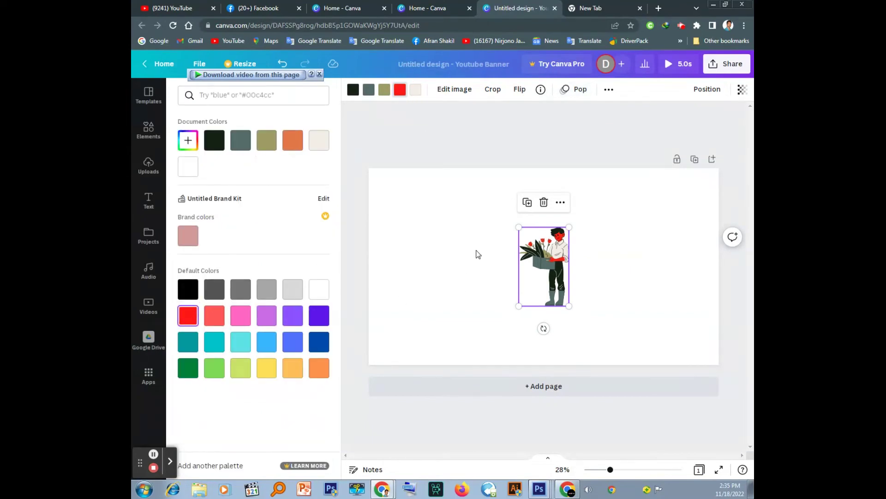
key(Escape)
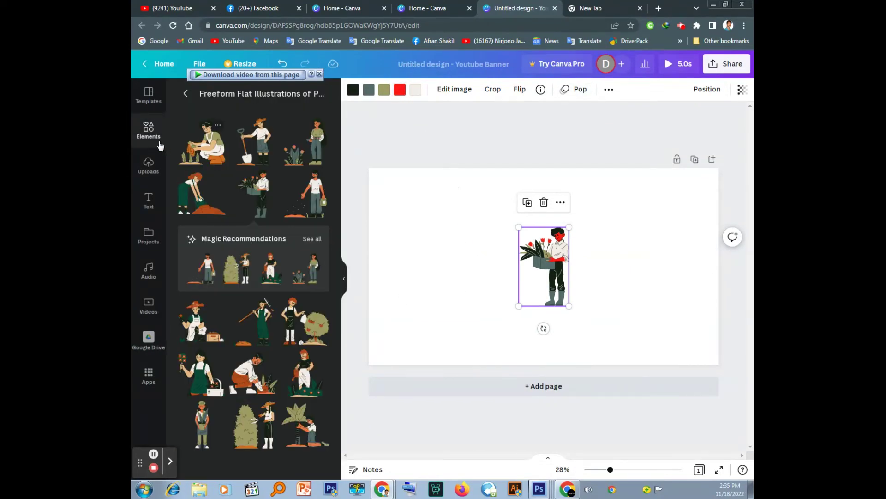
Add the kneeling gardener graphic to the banner, place it left of the flower carrier and make it slightly smaller
click(185, 94)
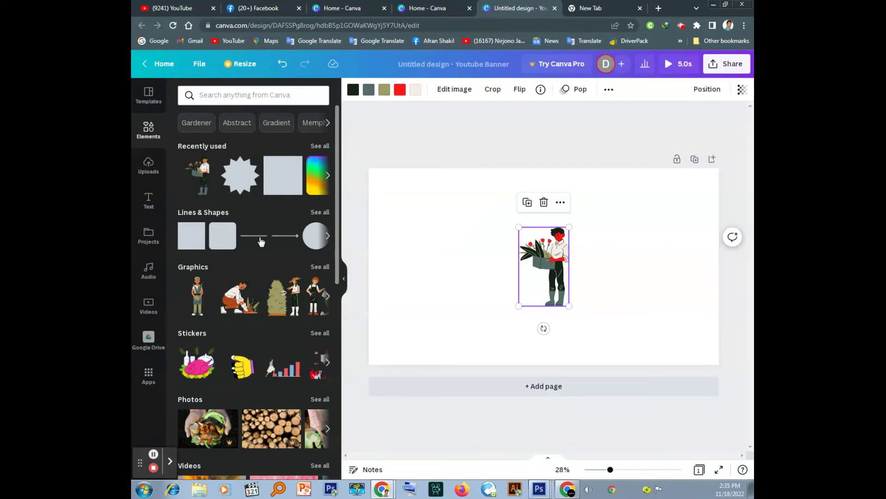
scroll(259, 240, down, 3)
click(257, 169)
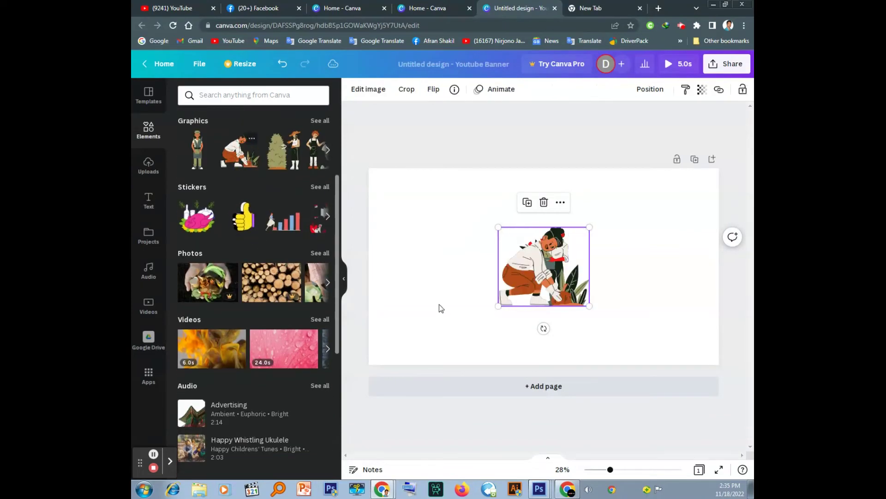
drag(507, 286, 466, 282)
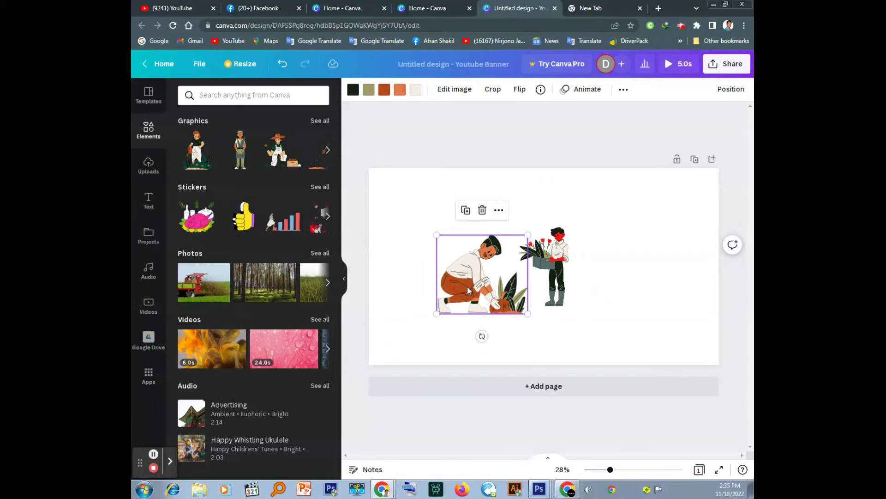
drag(528, 235, 508, 249)
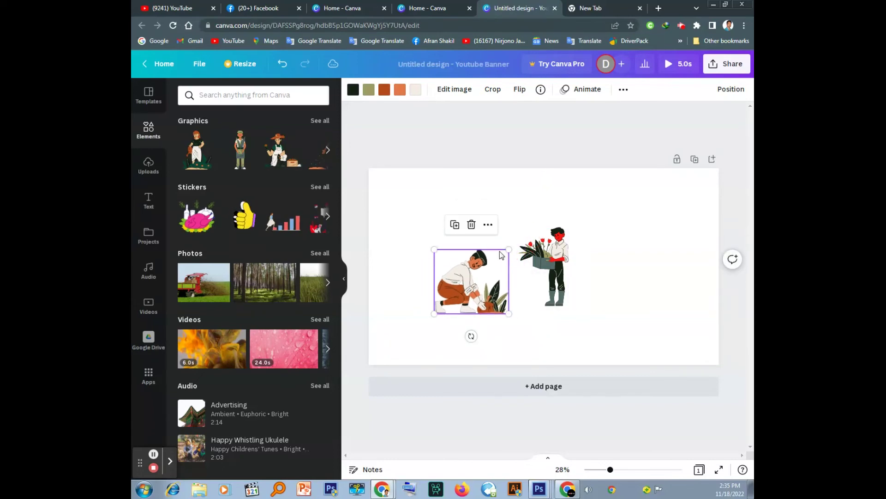
Crop the kneeling gardener illustration from its upper-left corner and shift it slightly down towards the flower carrier
double_click(473, 289)
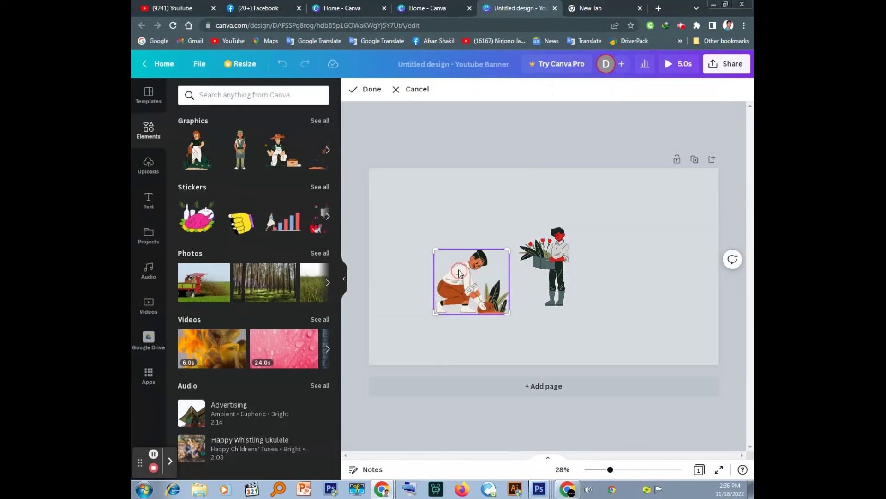
drag(435, 249, 448, 258)
click(409, 276)
click(410, 278)
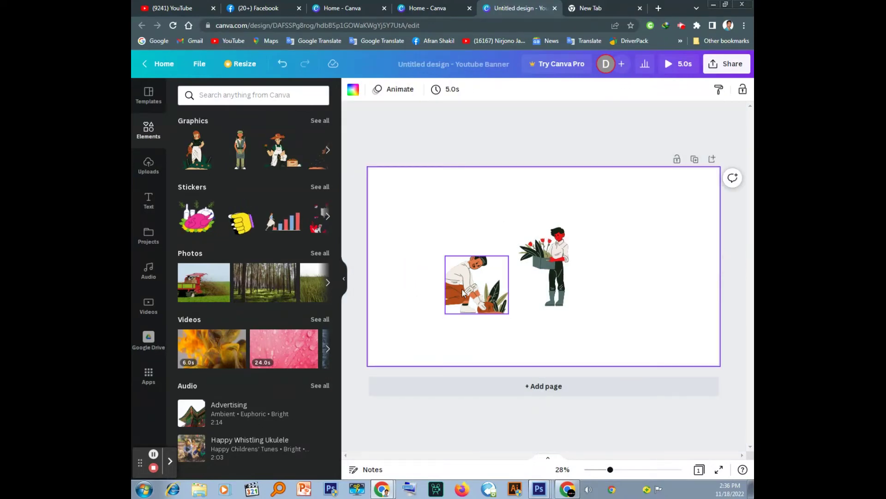
click(482, 289)
drag(487, 298, 501, 310)
click(416, 271)
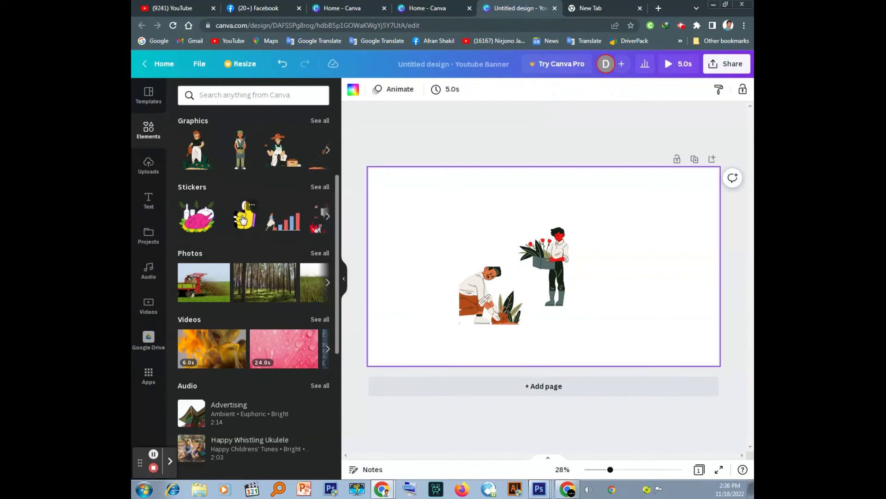
Add one graphic of the red-haired woman with a watering can and place it near the banner's right edge
click(197, 156)
drag(541, 284, 415, 261)
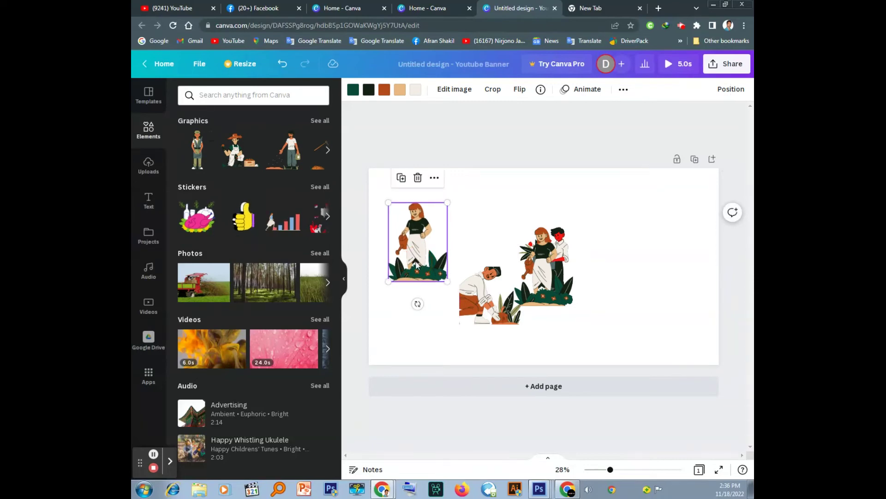
key(Delete)
drag(536, 265, 661, 295)
click(600, 270)
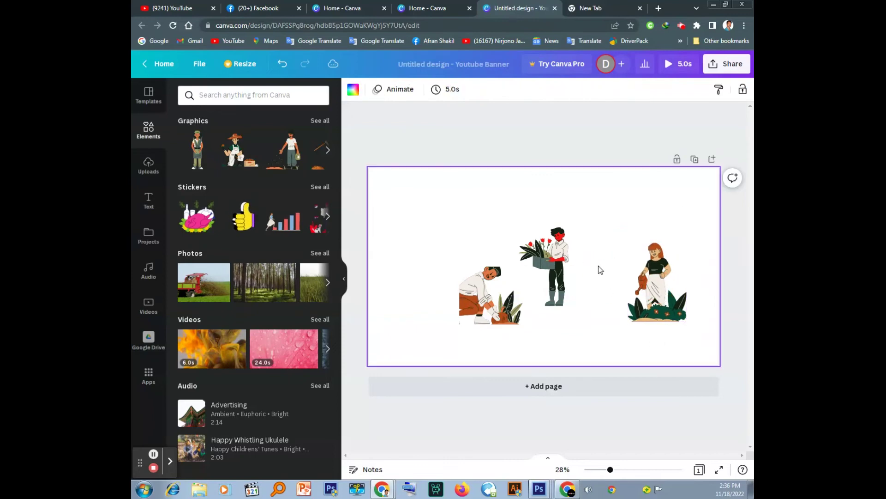
Add the pine forest photo to the banner and set it as the page background
click(278, 288)
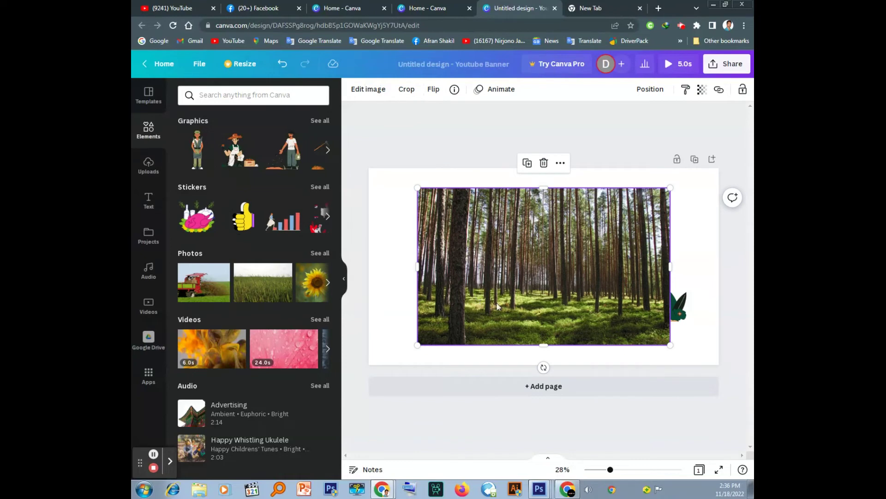
right_click(564, 220)
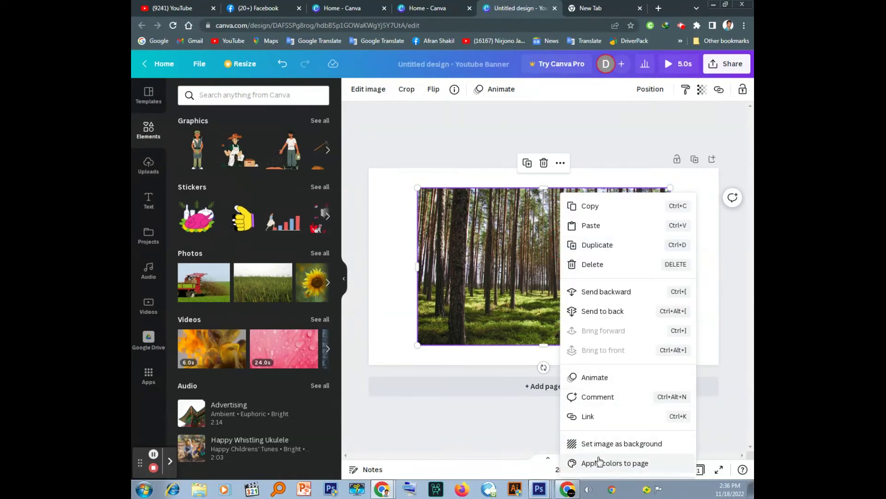
click(602, 445)
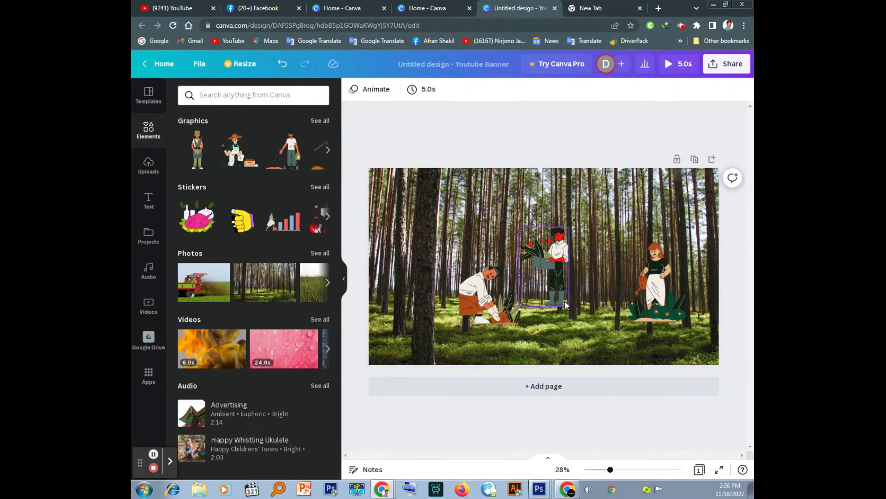
Move the kneeling gardener to the banner's lower-left corner and lower the flower carrier slightly
drag(483, 305, 401, 327)
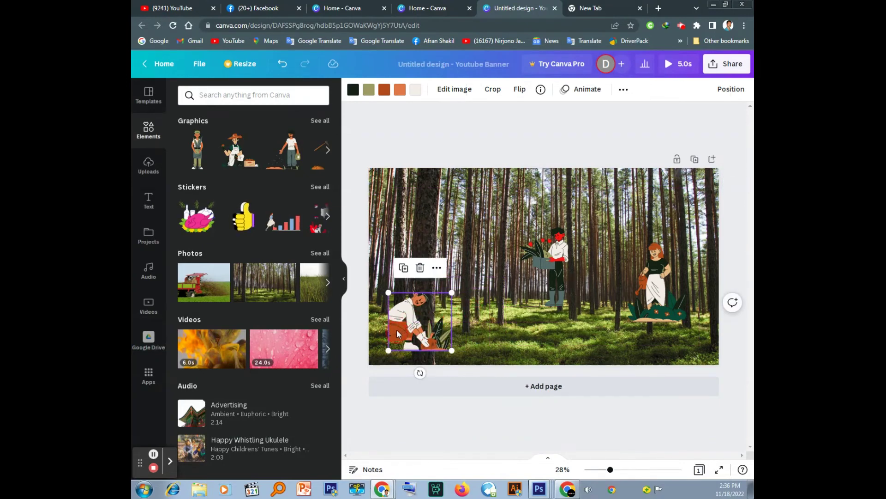
double_click(556, 283)
click(585, 287)
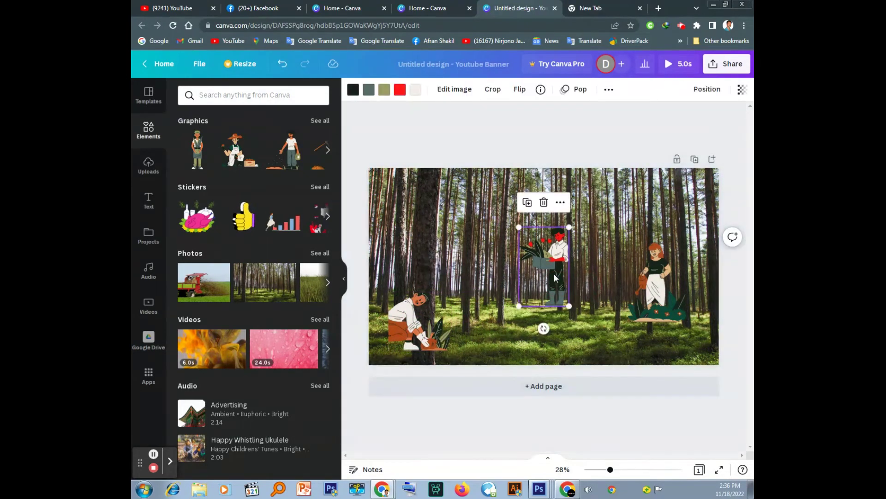
drag(554, 284, 554, 294)
click(553, 313)
click(556, 296)
click(555, 302)
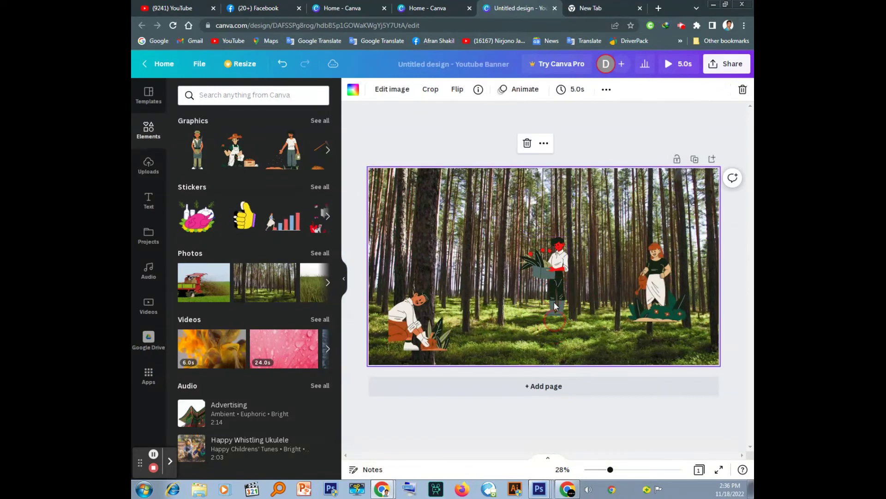
click(552, 308)
click(547, 305)
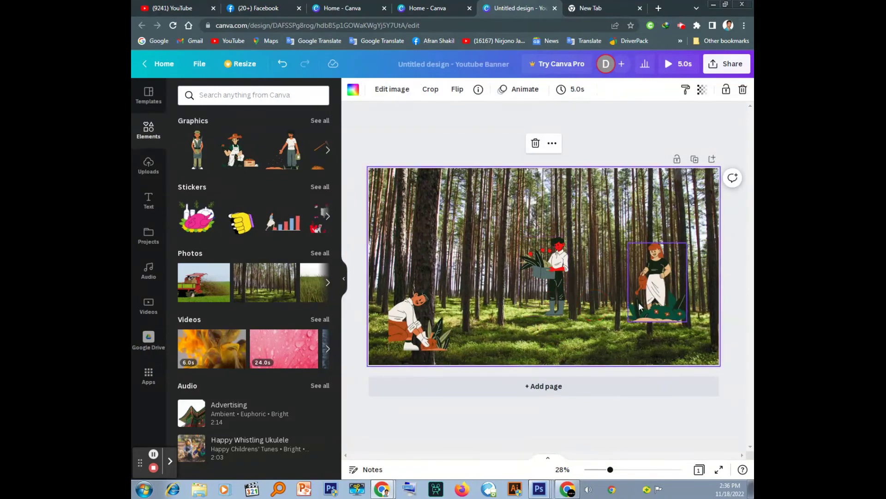
Undo the illustration moves and the forest photo background
key(ctrl+z)
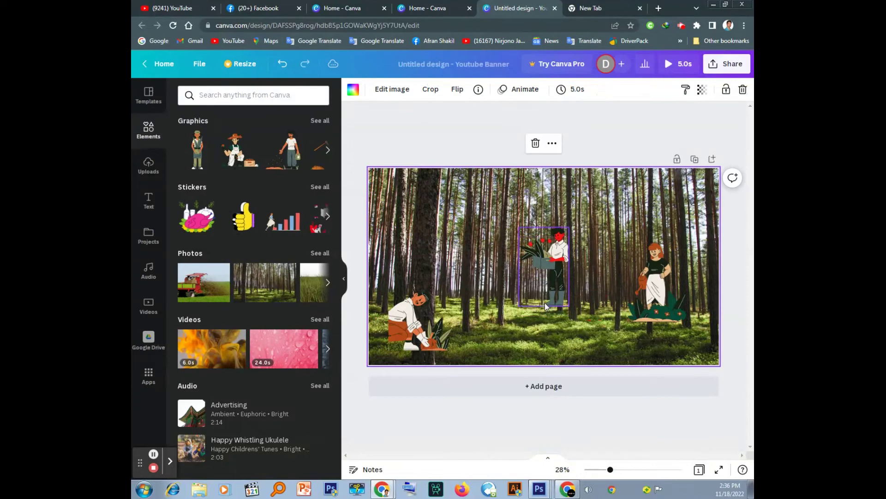
key(ctrl+z)
key(ctrl+z)
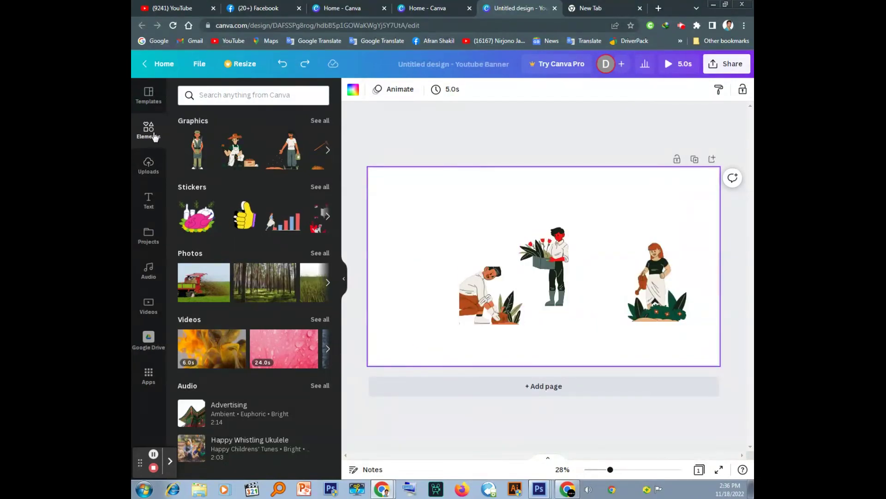
Look through the previously uploaded images
click(149, 166)
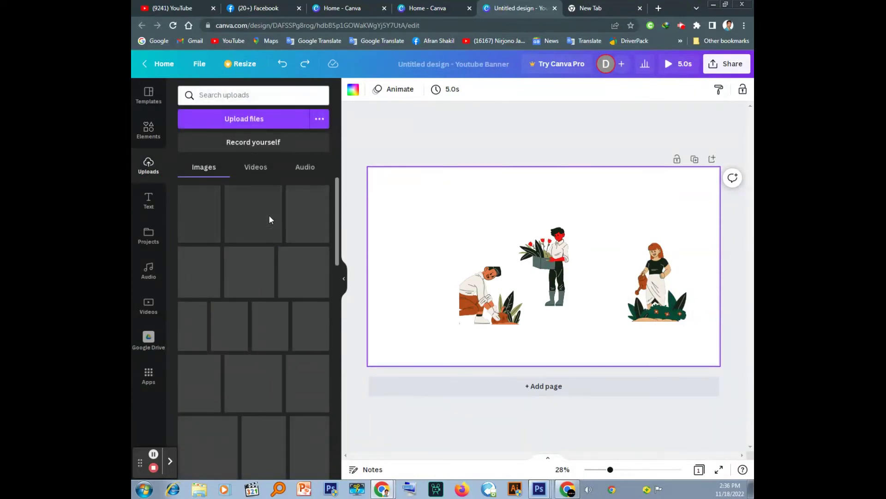
scroll(265, 184, down, 15)
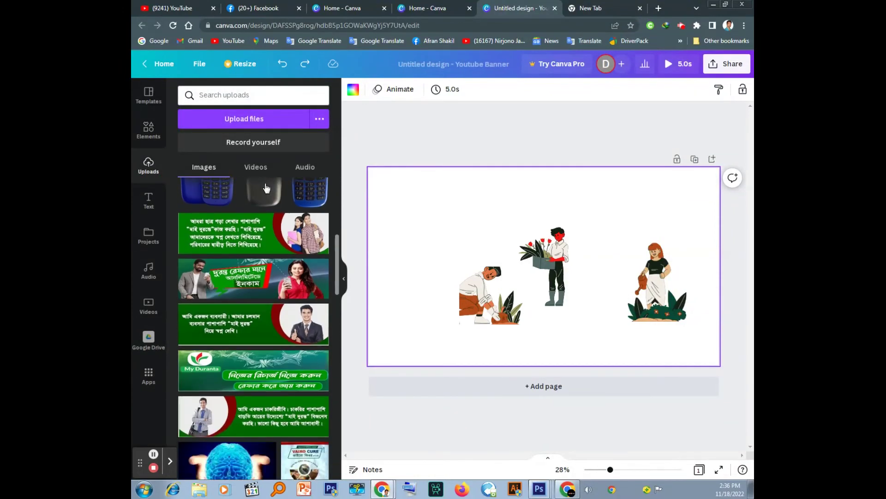
scroll(272, 249, down, 1)
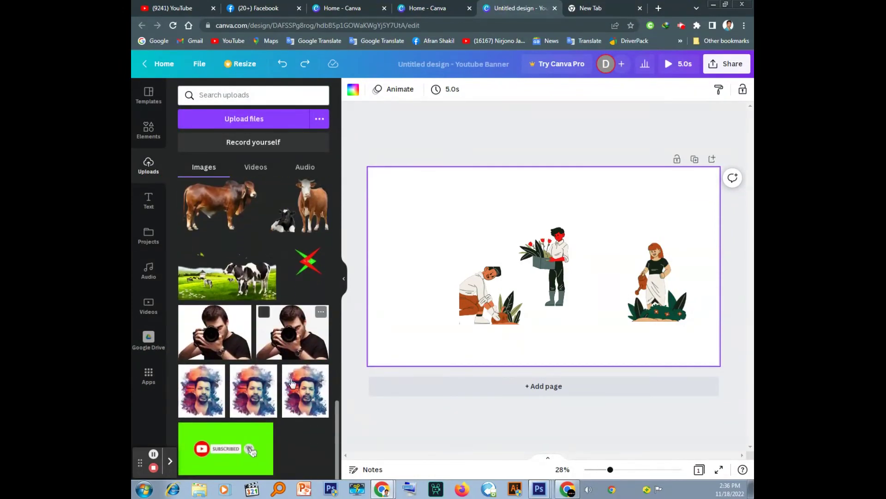
scroll(282, 234, up, 1)
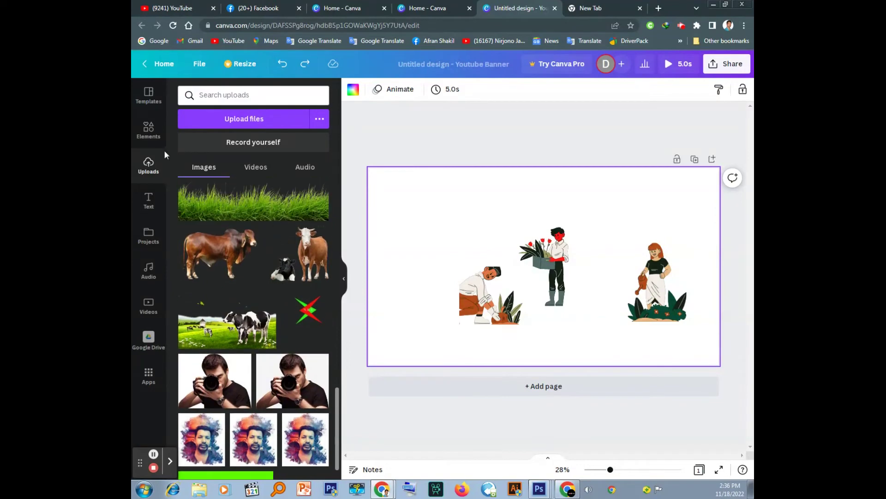
Add the GLOW font combination to the banner and change its text to GFGFHF
click(147, 201)
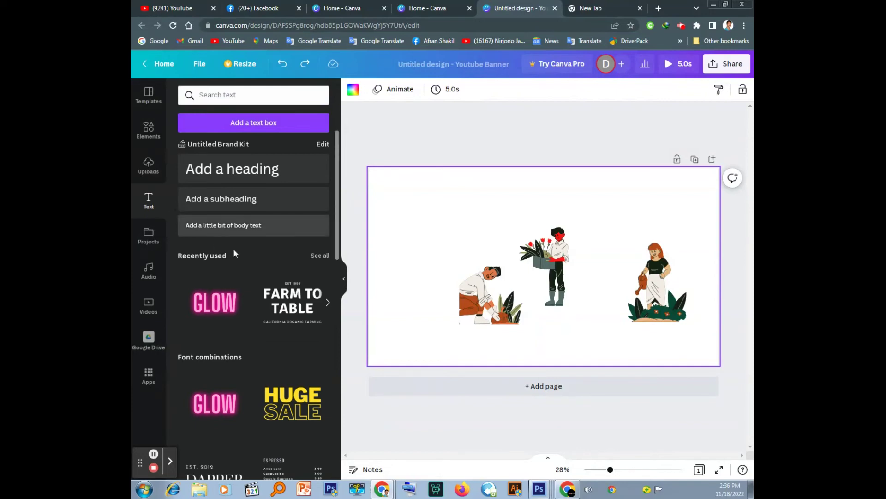
scroll(233, 249, down, 6)
scroll(251, 286, down, 3)
scroll(251, 287, up, 5)
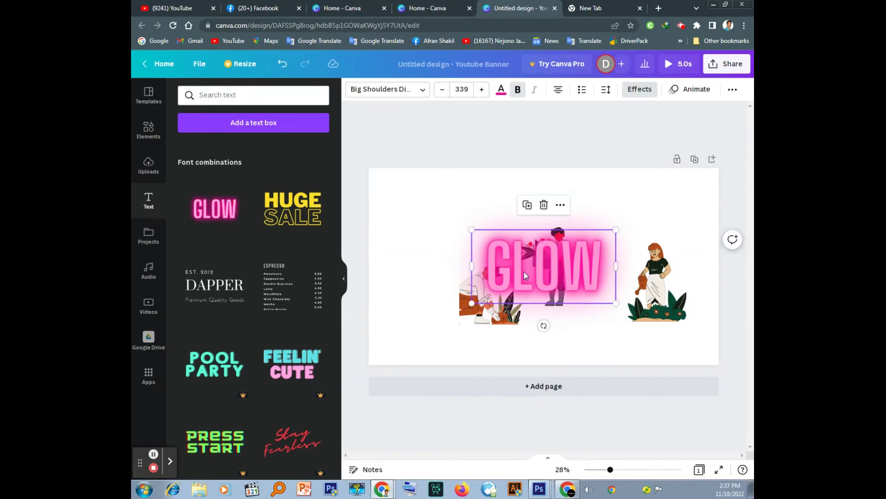
double_click(525, 272)
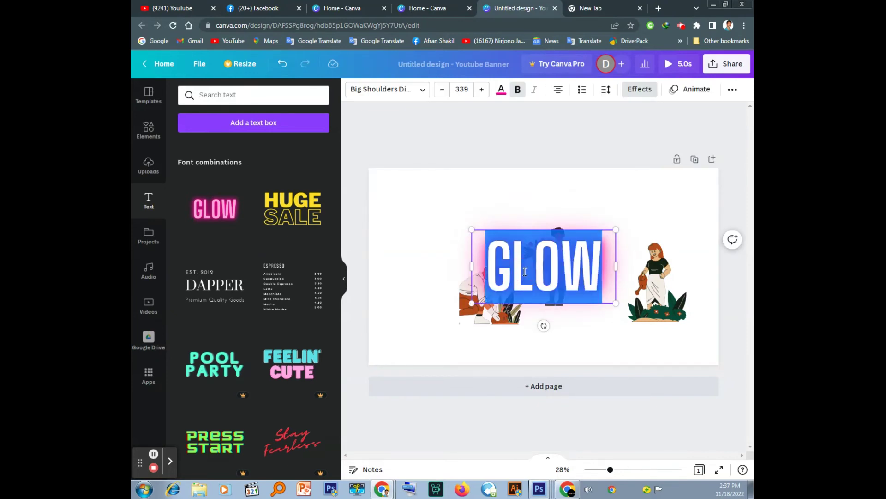
text(GFGFHF)
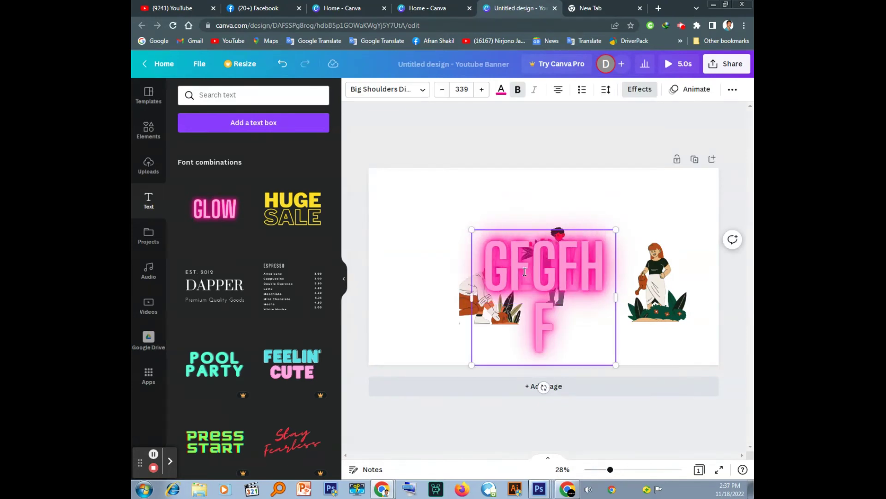
Undo the wording change and delete the GLOW text from the banner
key(ctrl+z)
key(ctrl+z)
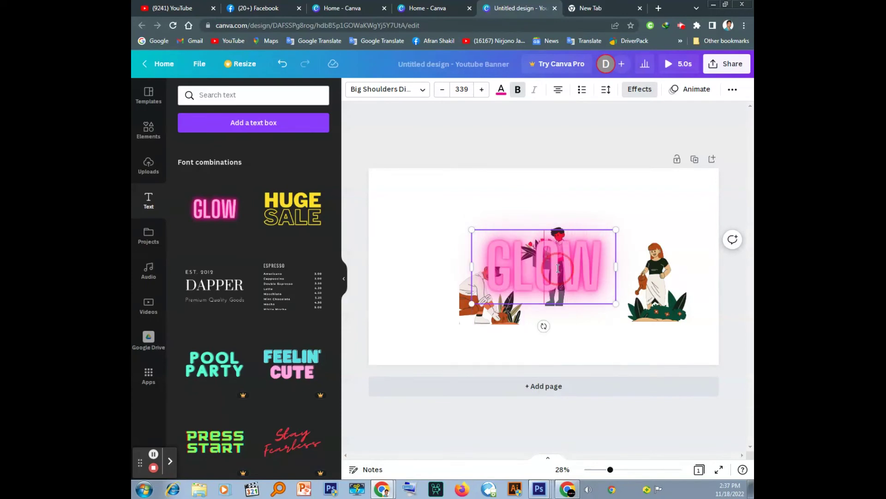
click(589, 222)
click(589, 250)
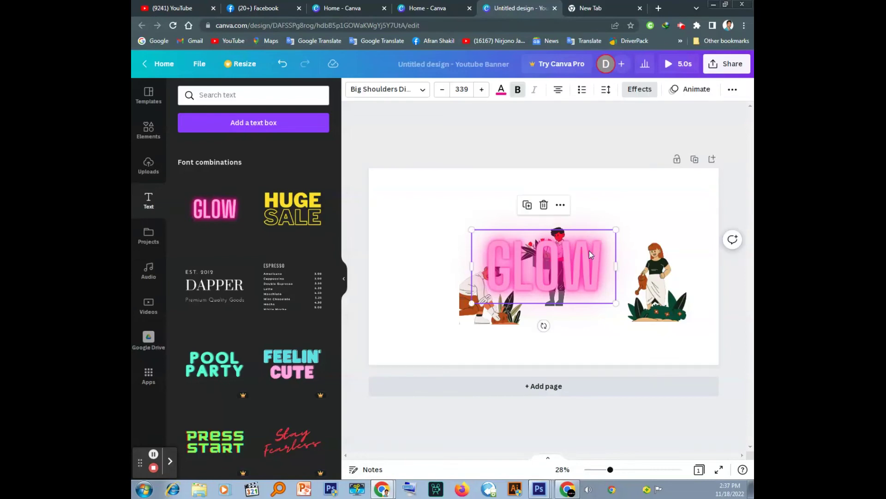
click(558, 209)
click(576, 178)
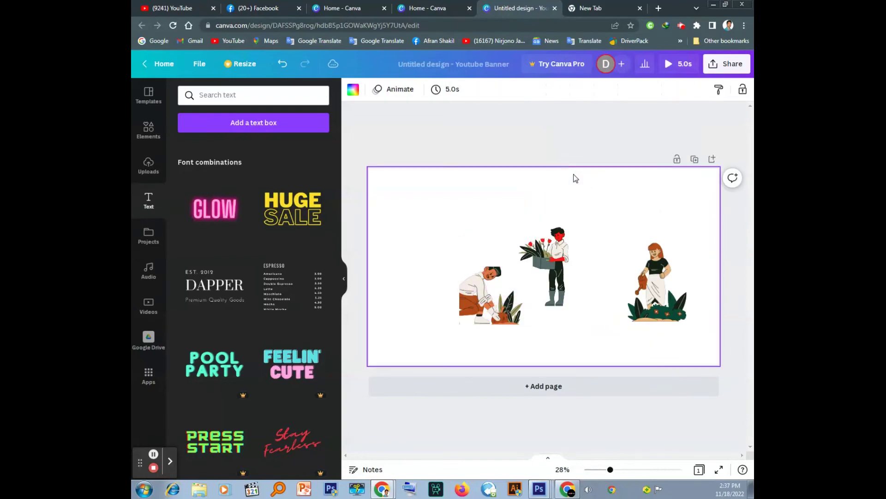
Try to add the POOL PARTY font combination, dismiss the trial offer and look through further combinations
click(209, 351)
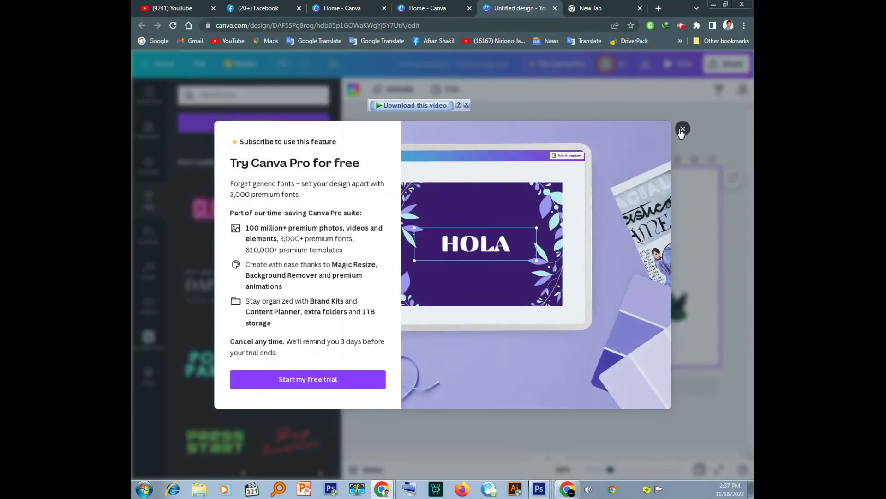
click(682, 129)
scroll(271, 340, down, 3)
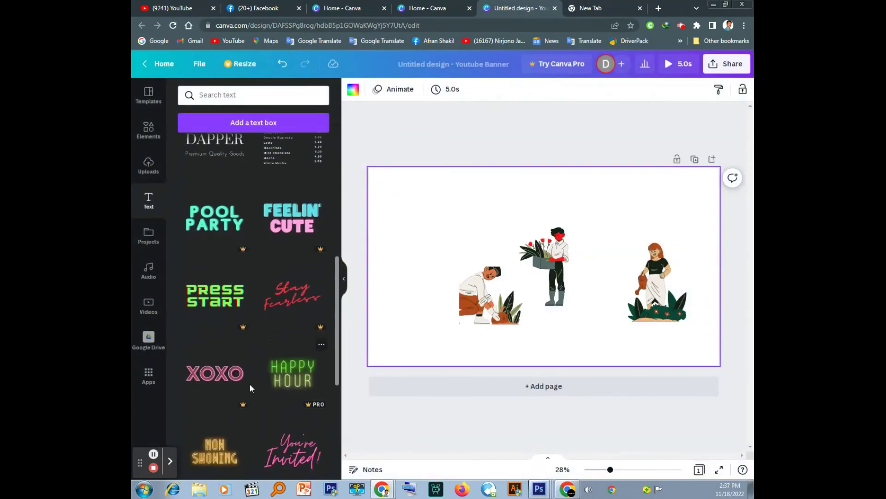
scroll(223, 351, down, 2)
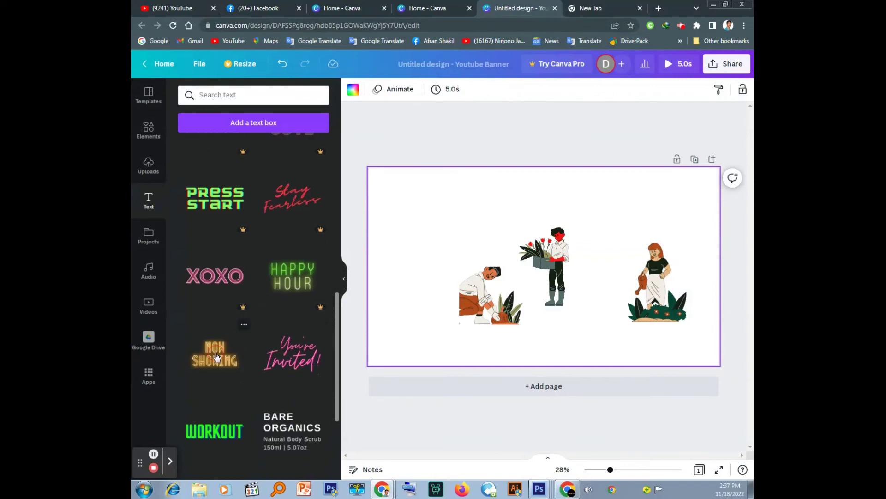
Add the NOW SHOWING font combination to the banner and replace its word SHOWING with DFDGFHKJ
click(249, 329)
click(532, 257)
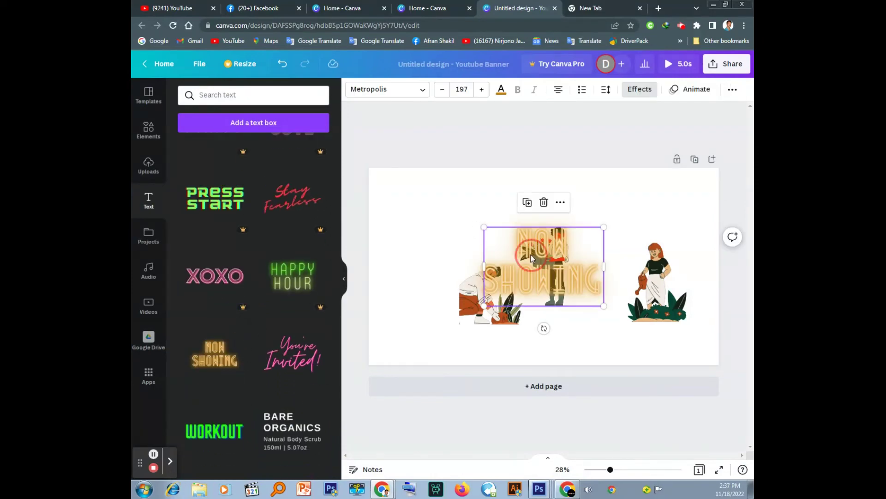
double_click(532, 258)
click(562, 291)
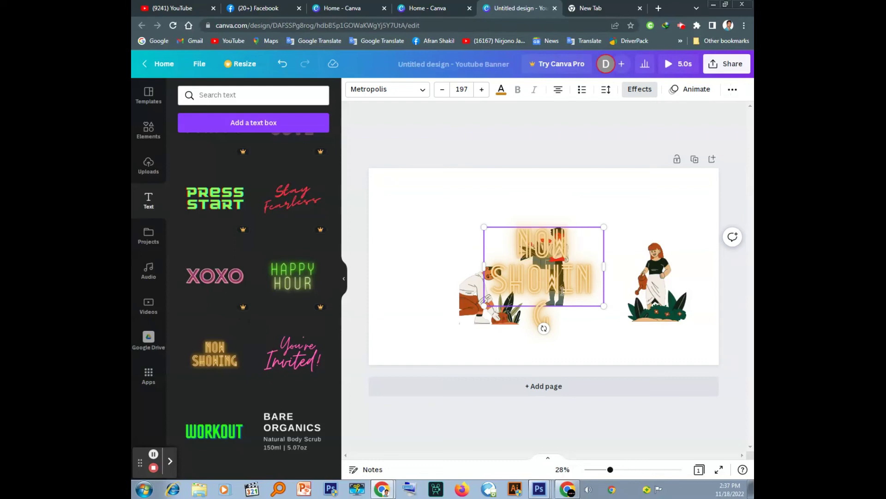
double_click(562, 291)
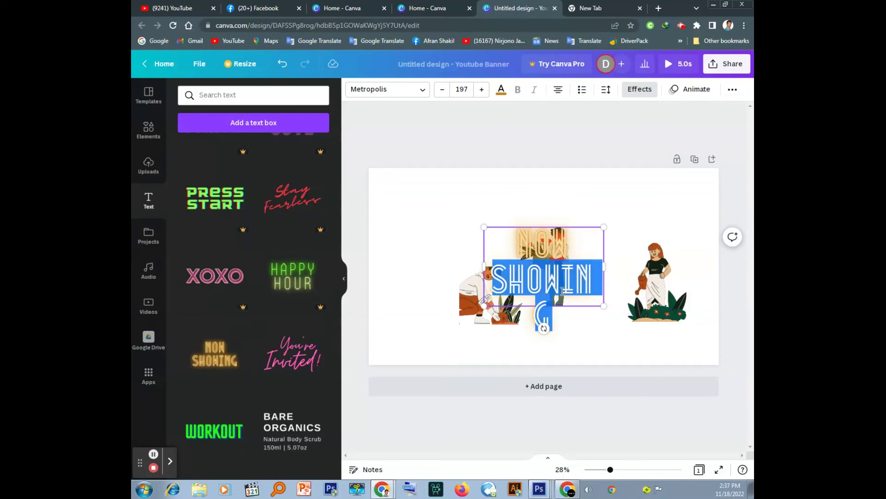
key(BackSpace)
text(DFDGFHKJ)
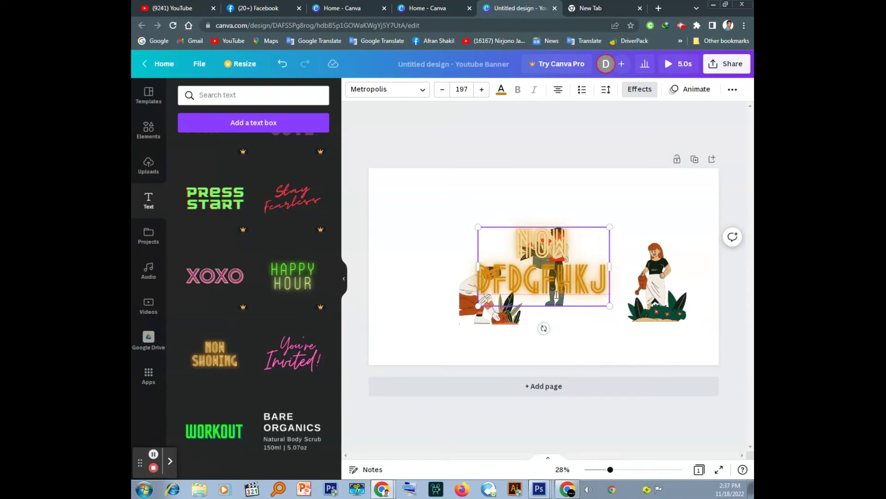
Replace the whole glowing text on the banner with KNOWLEDGE and recolour it black
key(ctrl+a)
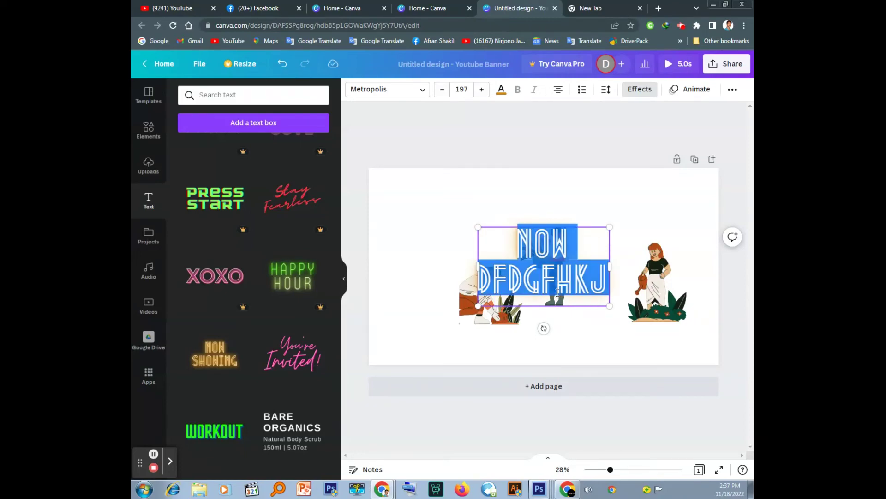
key(BackSpace)
text(KNOWLEDGE)
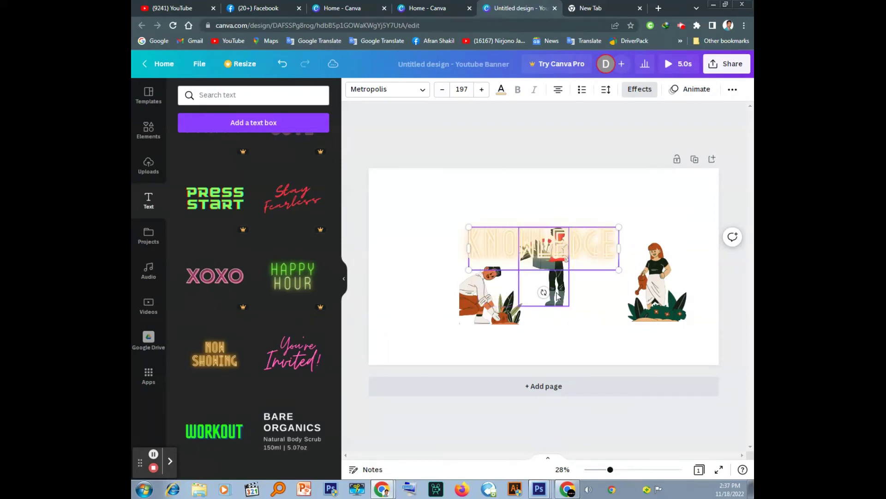
click(501, 89)
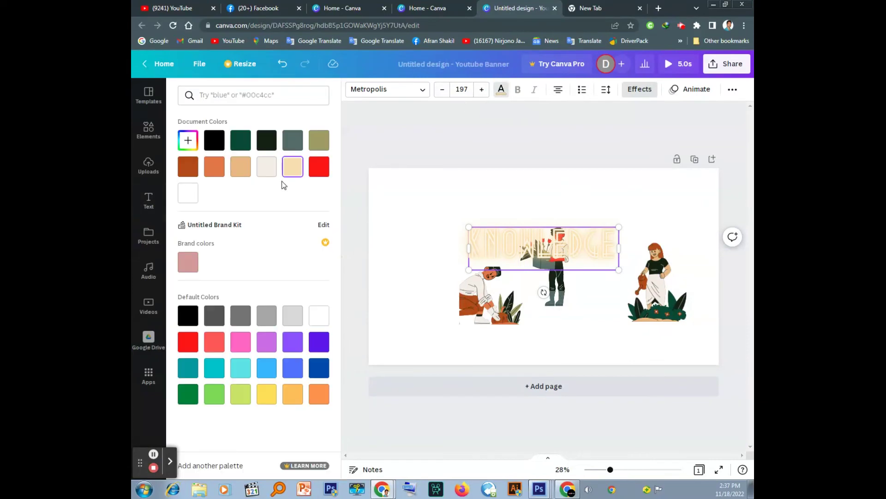
click(221, 143)
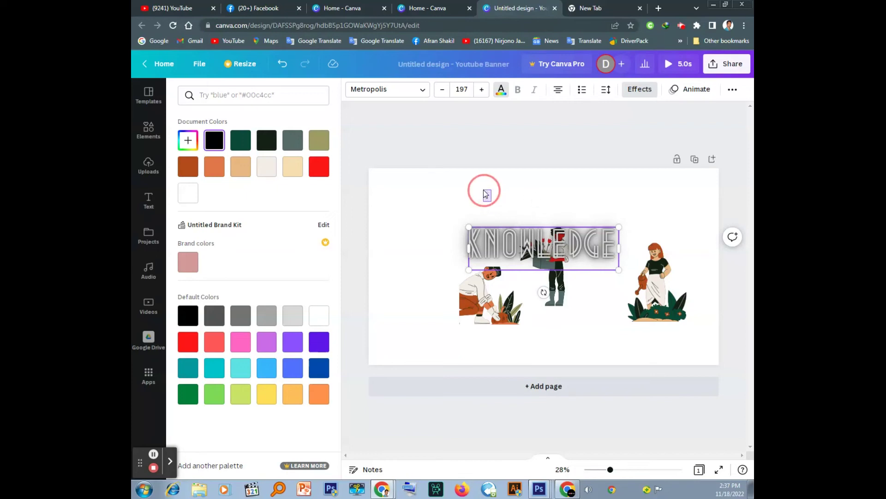
click(507, 225)
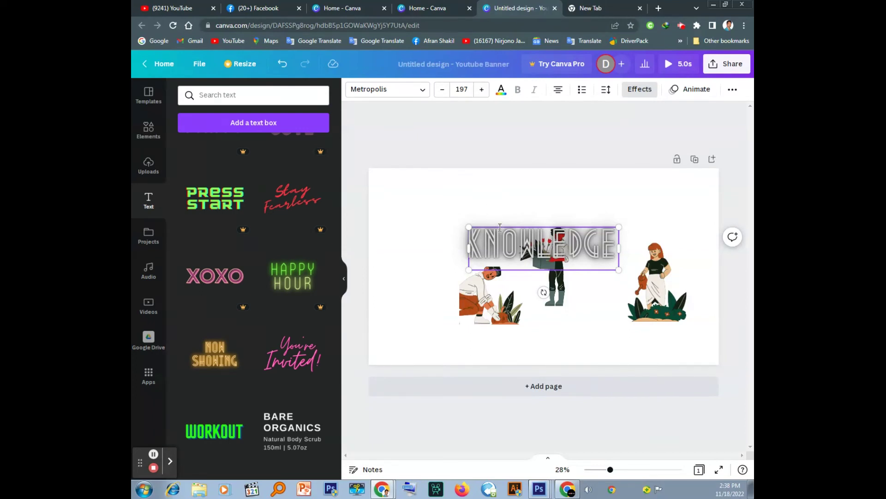
click(482, 208)
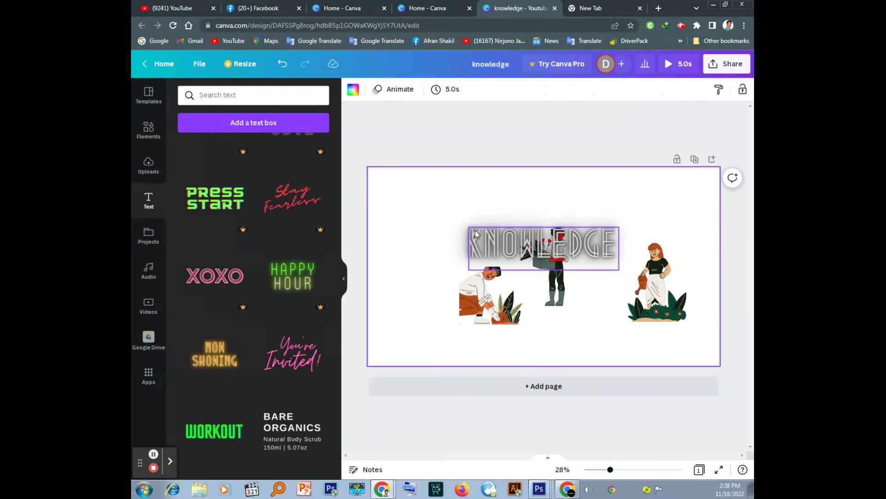
Shift the KNOWLEDGE text slightly left above the figures and delete it from the banner
drag(476, 234, 448, 228)
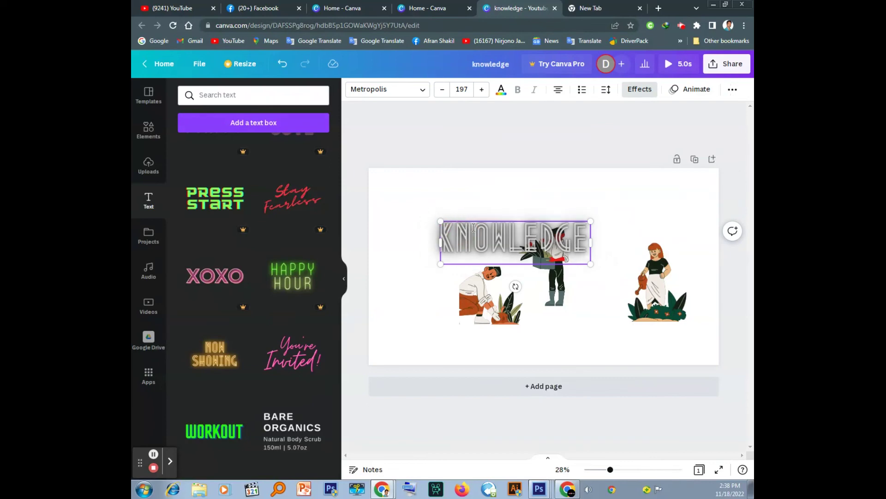
click(452, 207)
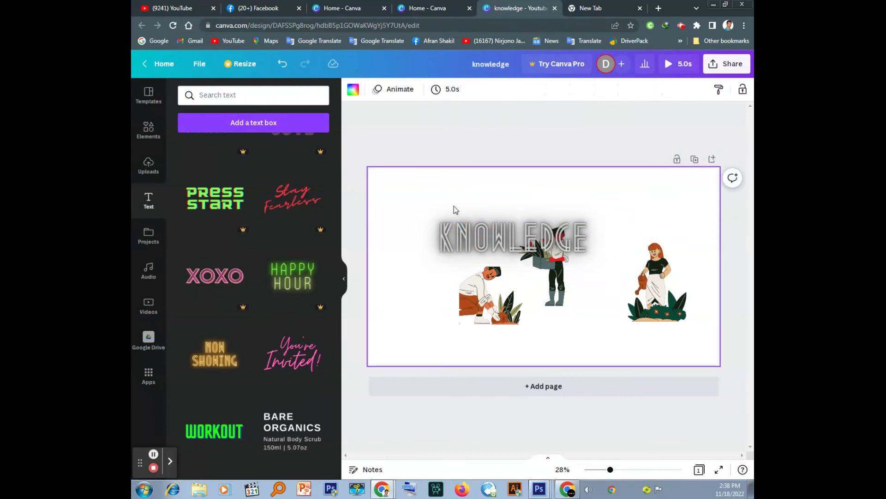
click(491, 240)
mouse_move(491, 241)
mouse_down()
mouse_move(472, 242)
mouse_move(479, 244)
mouse_up()
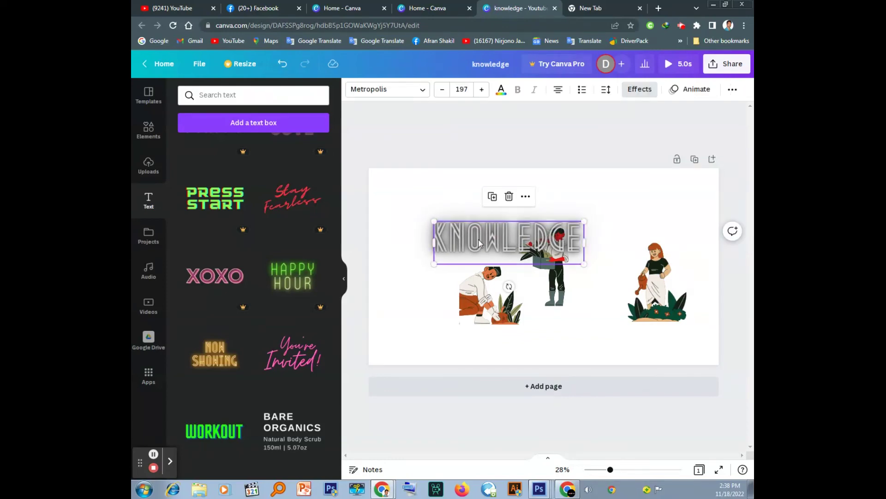
key(Delete)
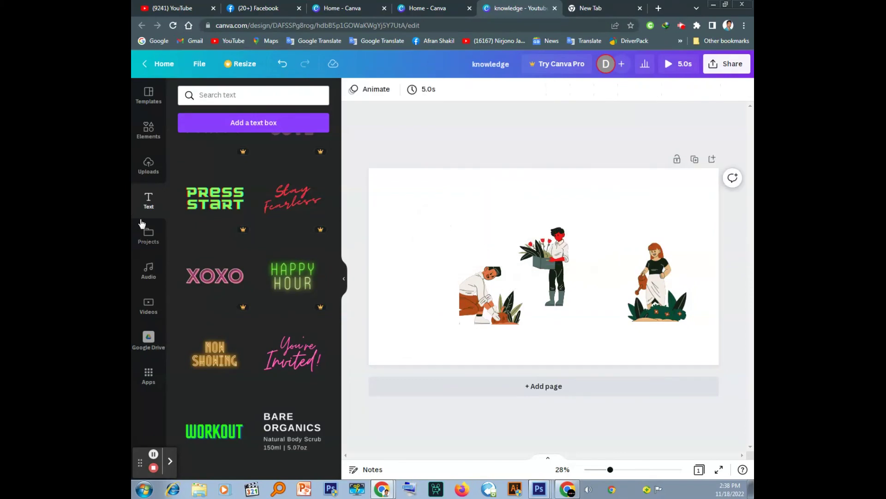
Look through the audio library's categories, from Happy and Pop down to Cinematic and Wedding
click(148, 270)
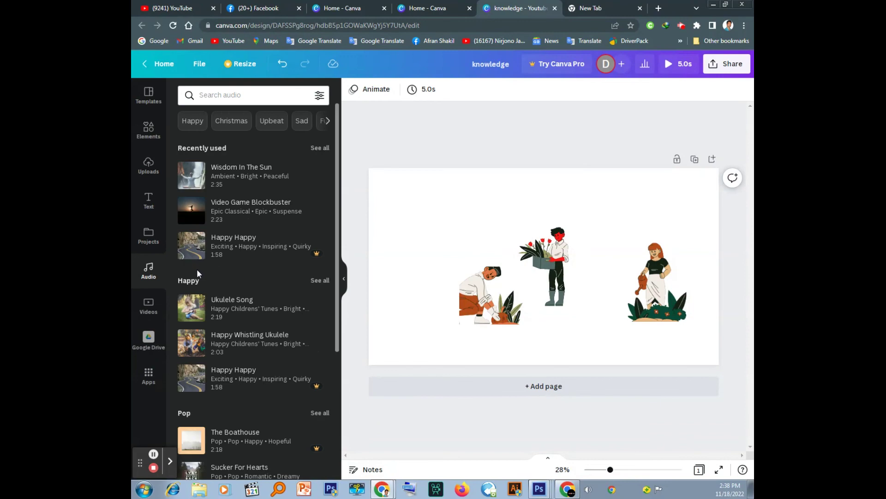
scroll(203, 270, down, 4)
scroll(213, 270, down, 8)
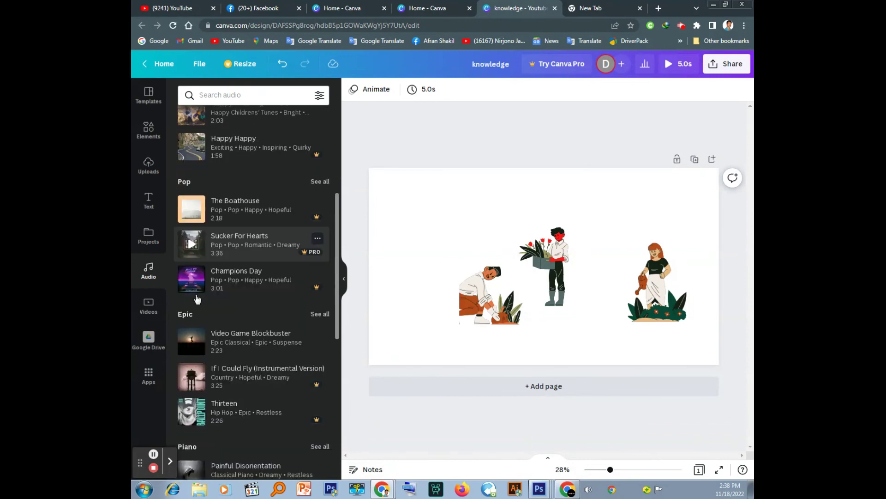
scroll(197, 299, down, 8)
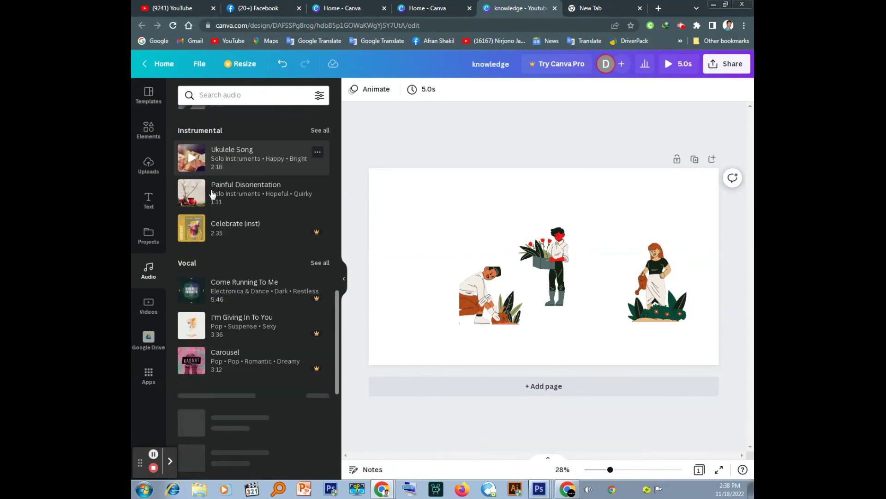
scroll(211, 223, down, 4)
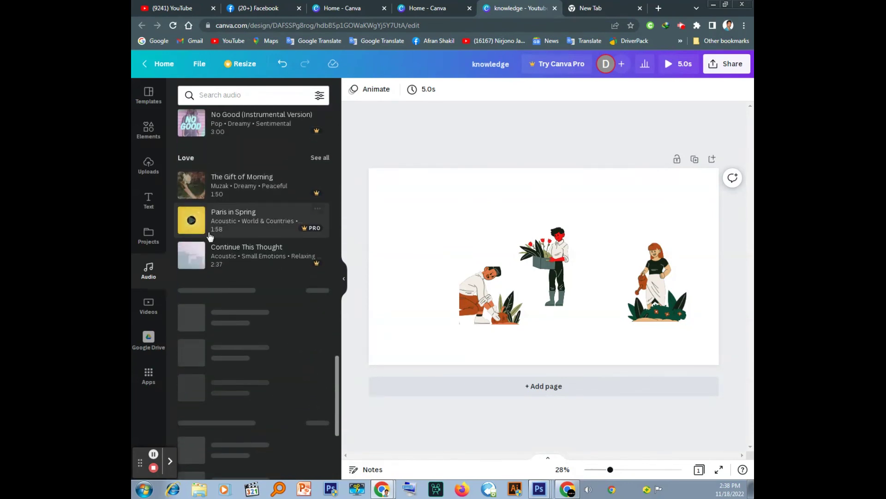
scroll(223, 238, down, 5)
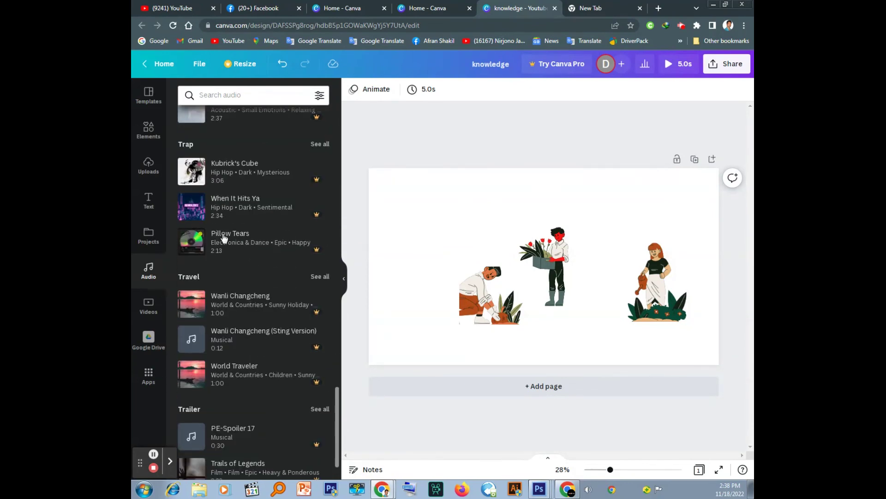
scroll(223, 238, down, 5)
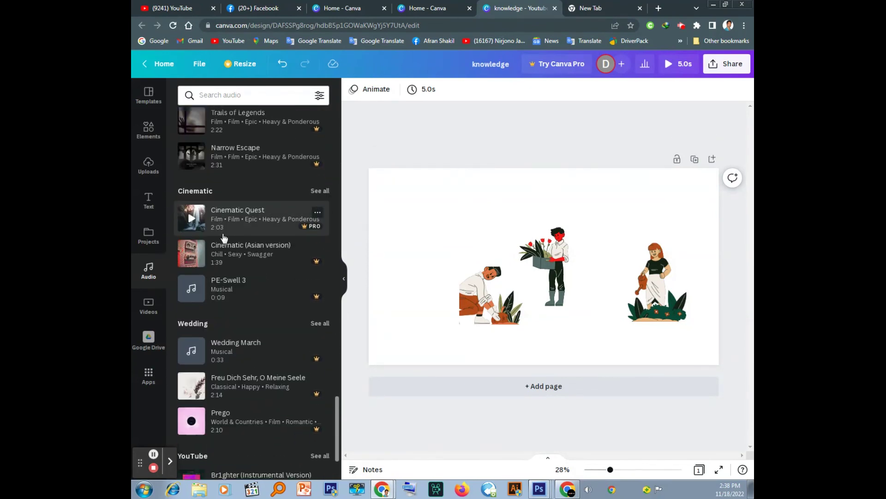
scroll(223, 237, up, 5)
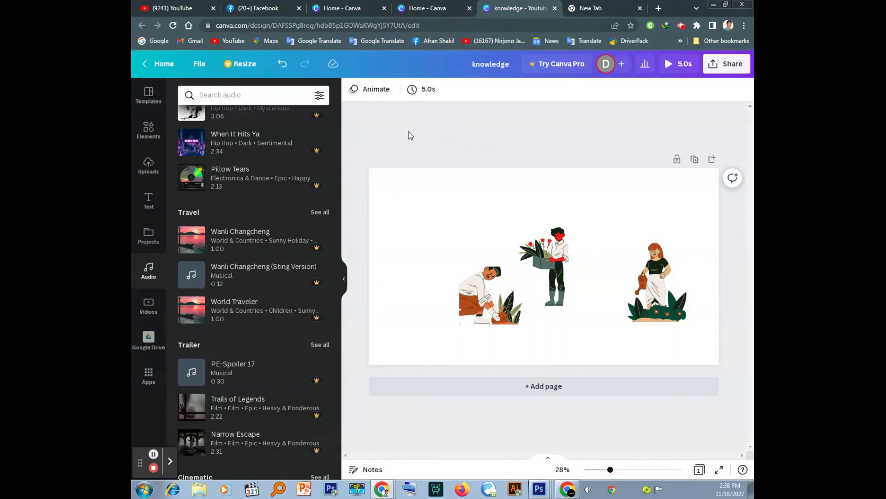
Preview the page animations on the banner, including Wipe, and close the animation choices
click(377, 92)
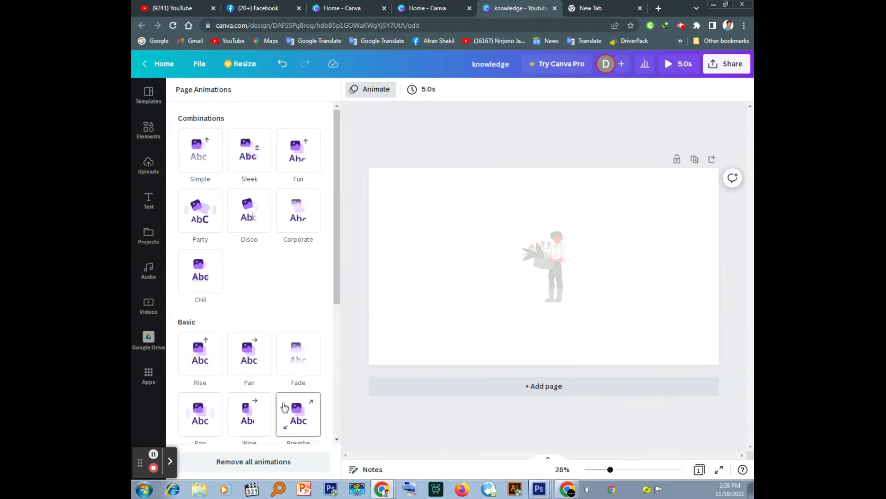
click(249, 411)
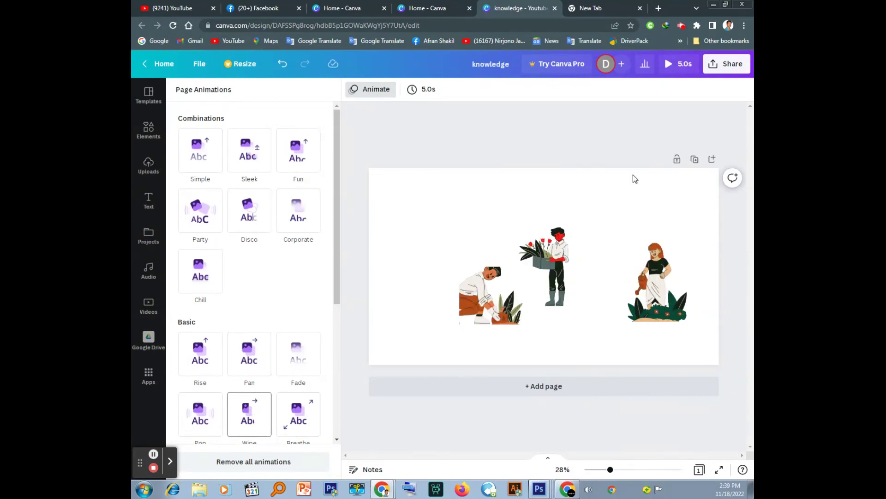
click(633, 125)
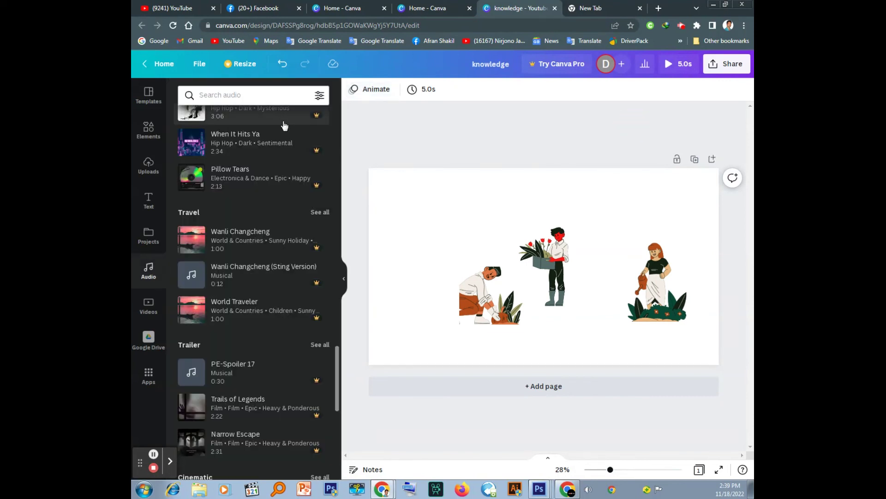
Leave the banner design and return to the home page
click(161, 67)
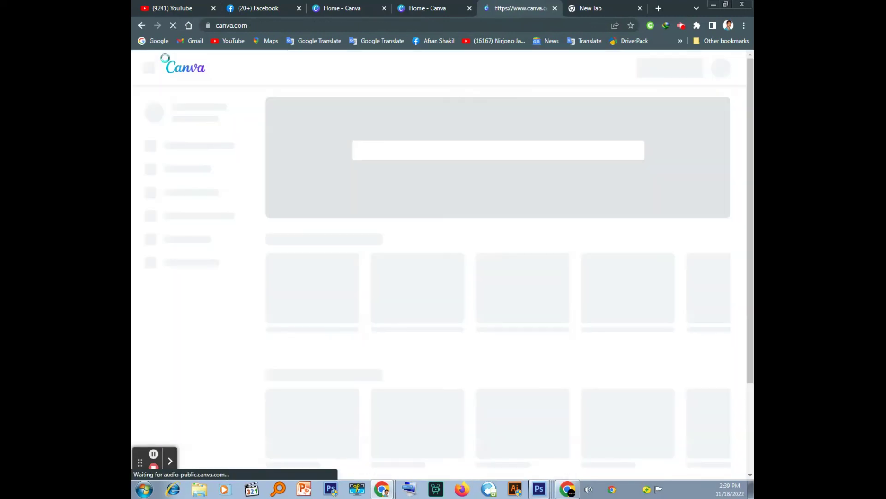